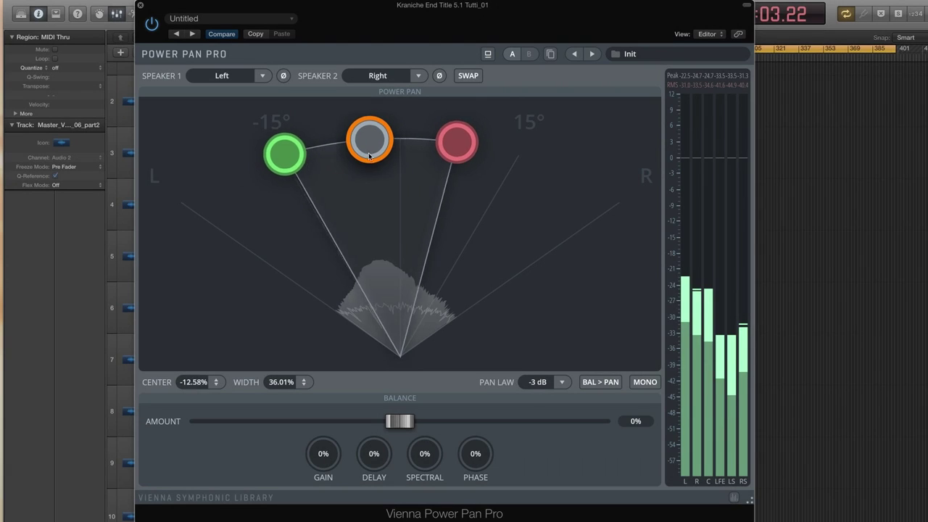
# Step: Pan the stereo pair left of centre, about -45% centre and 55% width, undoing one stray move
pyautogui.moveTo(365, 137); pyautogui.dragTo(383, 138)
pyautogui.moveTo(482, 155); pyautogui.dragTo(618, 201)
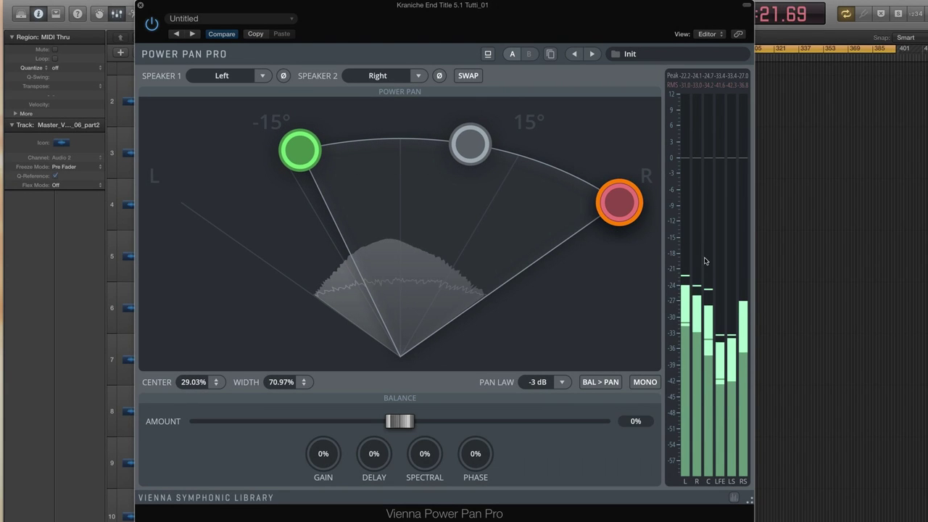
pyautogui.moveTo(292, 152)
pyautogui.mouseDown()
pyautogui.moveTo(212, 182)
pyautogui.moveTo(570, 174)
pyautogui.mouseUp()
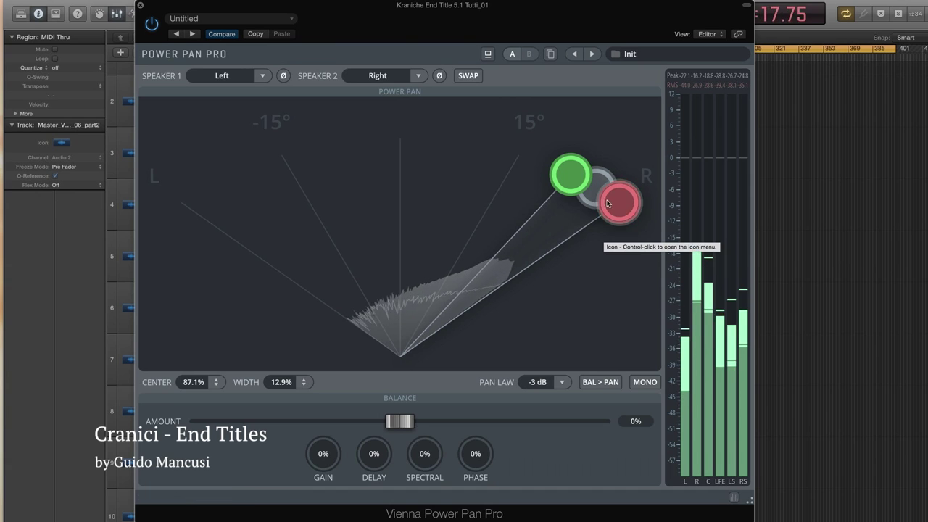
pyautogui.moveTo(570, 174)
pyautogui.mouseDown()
pyautogui.moveTo(599, 202)
pyautogui.moveTo(182, 162)
pyautogui.moveTo(1, 207)
pyautogui.mouseUp()
pyautogui.press('super+z')
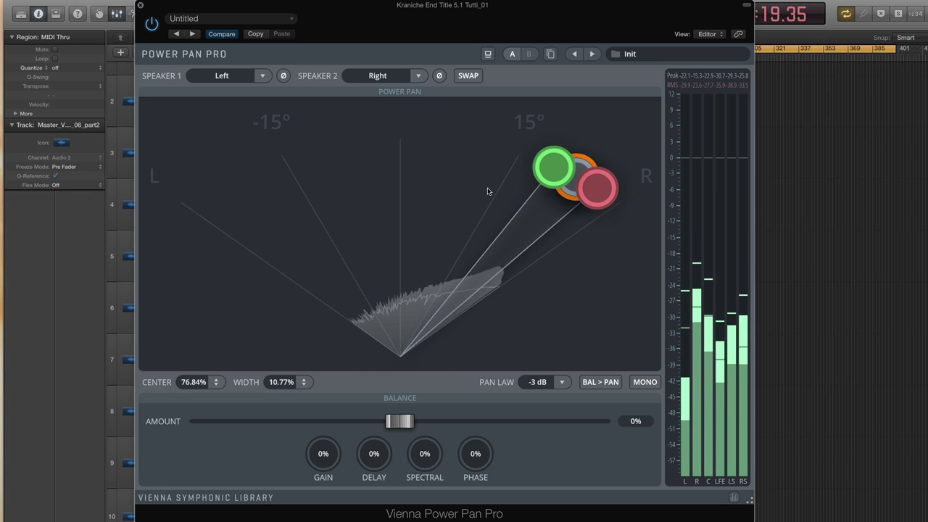
pyautogui.moveTo(595, 208); pyautogui.dragTo(187, 211)
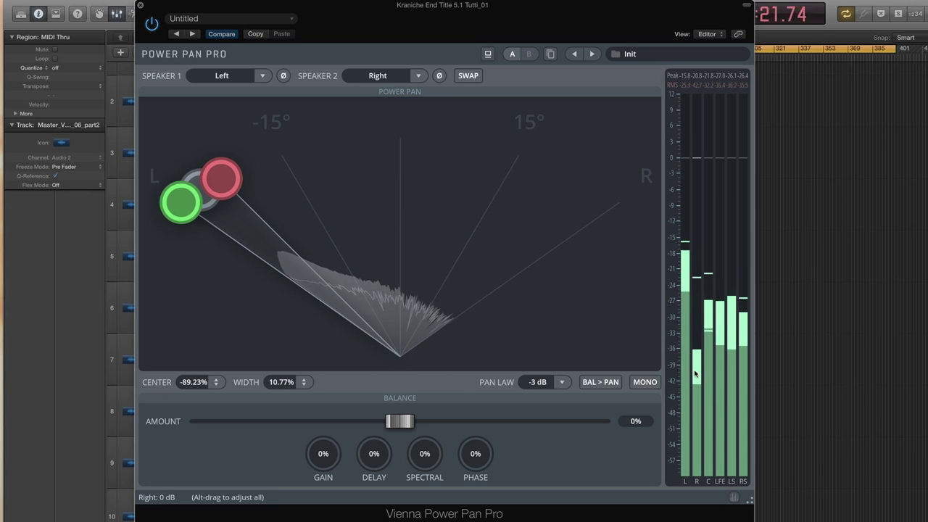
pyautogui.moveTo(224, 185); pyautogui.dragTo(448, 144)
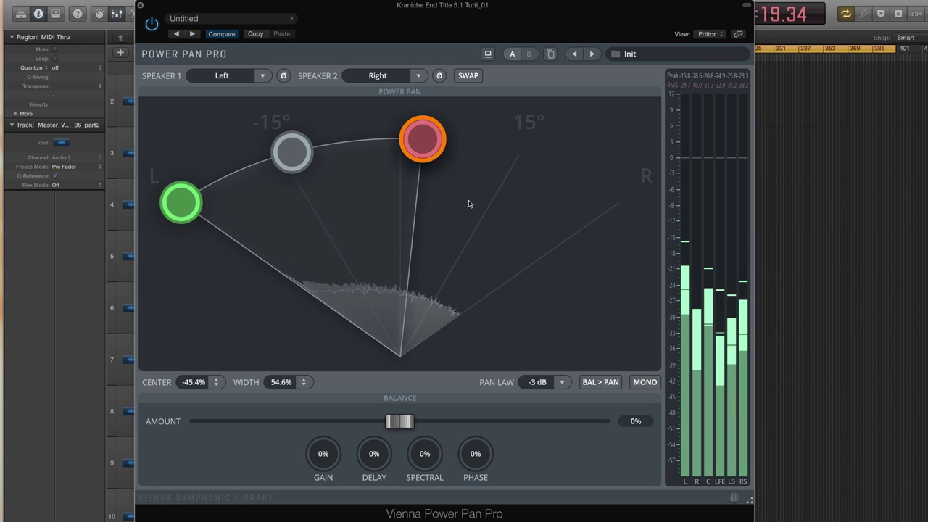
# Step: Route channels 1 and 2 to Left and Right Surround, then pan the pair narrowly to about -72%
pyautogui.click(260, 76)
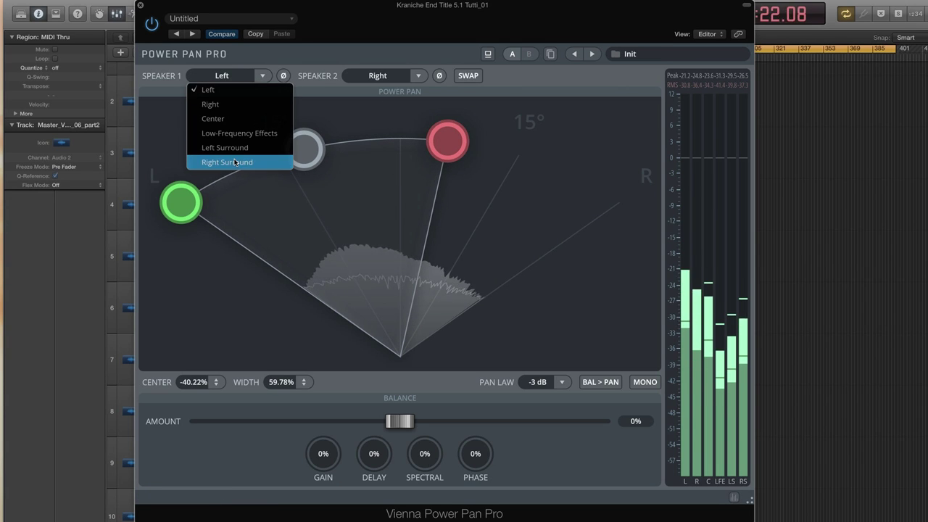
pyautogui.click(217, 147)
pyautogui.click(419, 77)
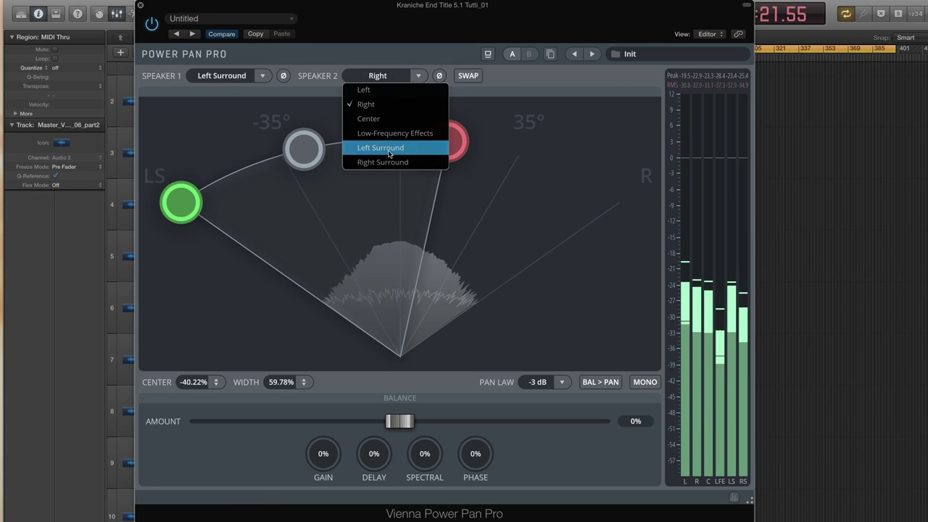
pyautogui.click(380, 159)
pyautogui.moveTo(311, 147)
pyautogui.mouseDown()
pyautogui.moveTo(490, 159)
pyautogui.moveTo(574, 176)
pyautogui.mouseUp()
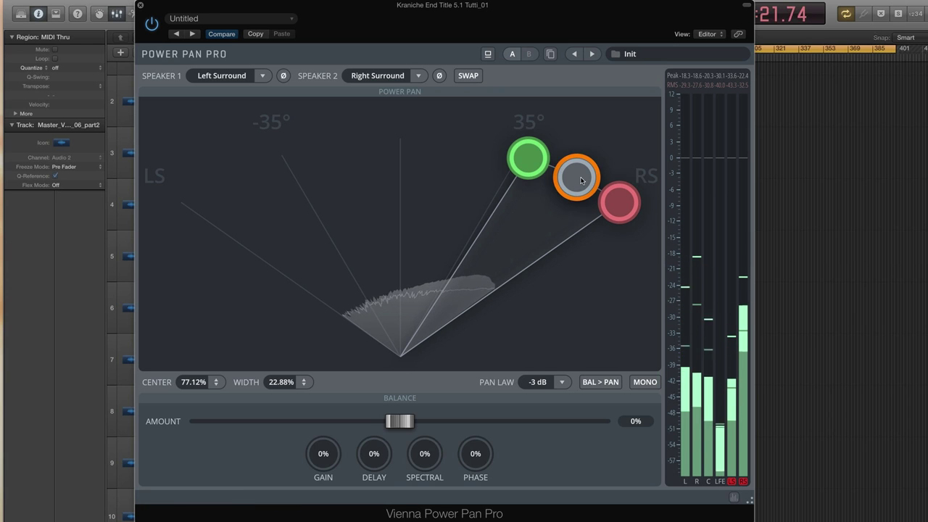
pyautogui.moveTo(575, 178)
pyautogui.mouseDown()
pyautogui.moveTo(323, 148)
pyautogui.moveTo(238, 189)
pyautogui.moveTo(234, 172)
pyautogui.mouseUp()
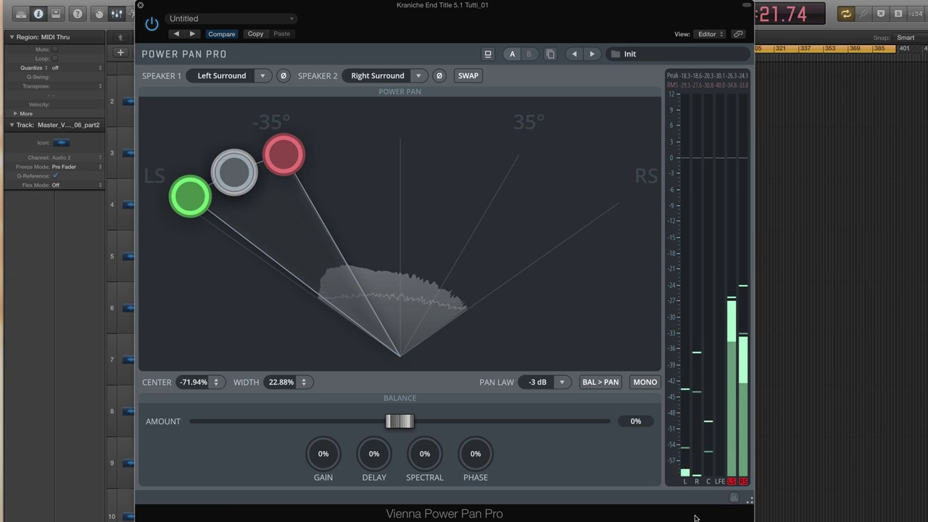
# Step: Reassign channel 2 to Right and channel 1 to Left, moving the right channel outward
pyautogui.click(418, 75)
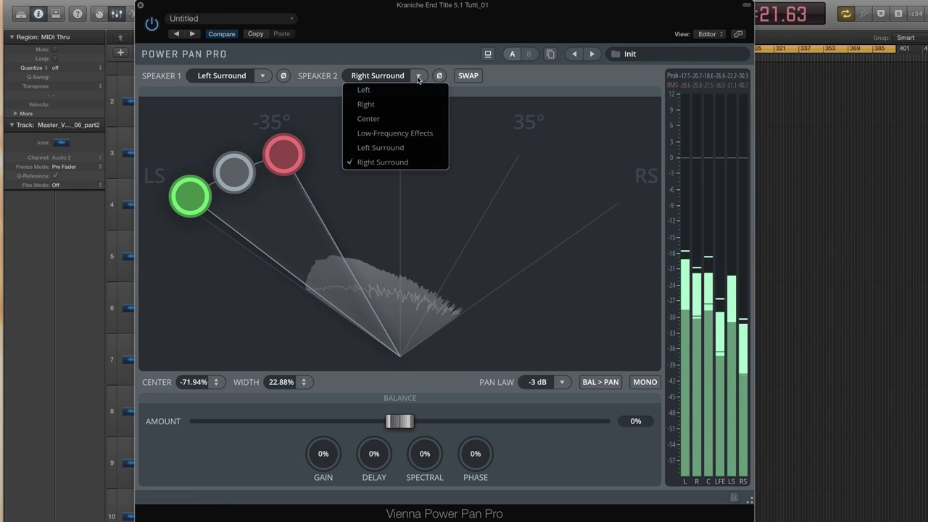
pyautogui.click(366, 104)
pyautogui.click(263, 76)
pyautogui.click(207, 90)
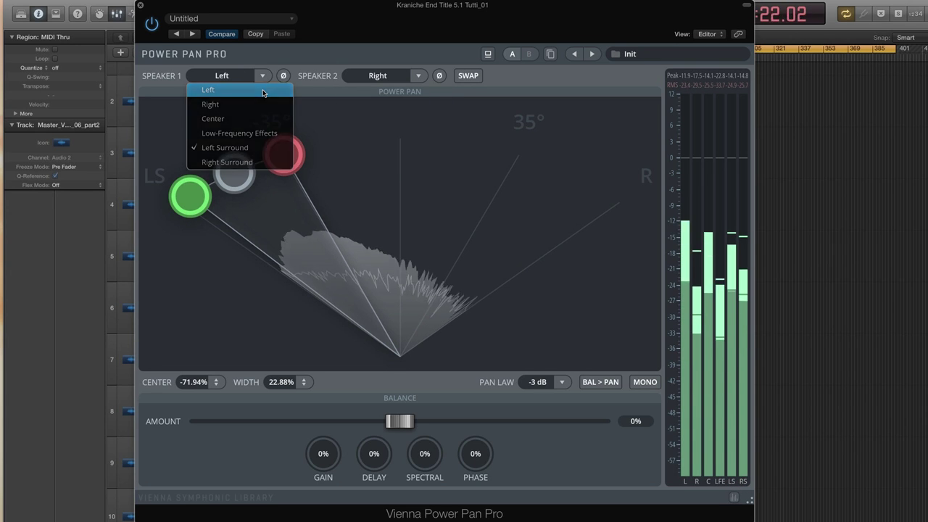
pyautogui.moveTo(283, 153); pyautogui.dragTo(589, 181)
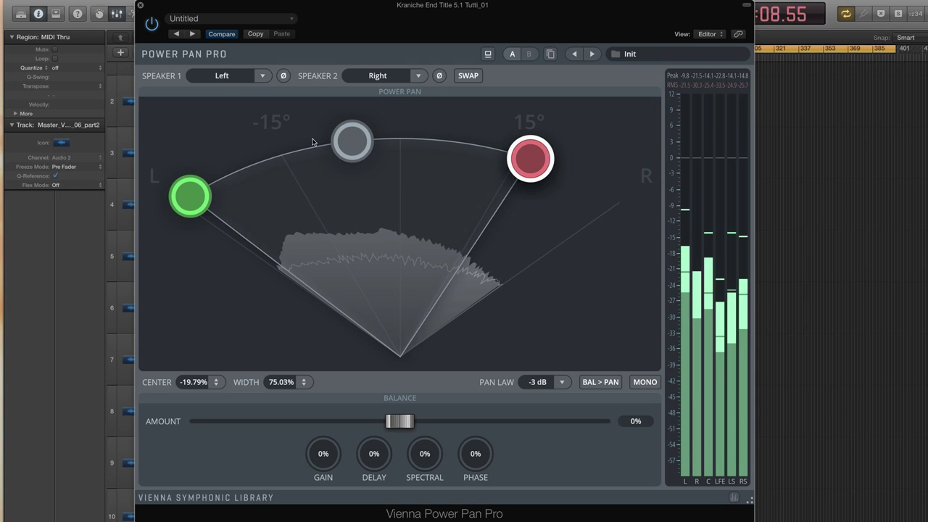
# Step: Invert channel 1's phase and swap the channels, then swap them back
pyautogui.click(284, 75)
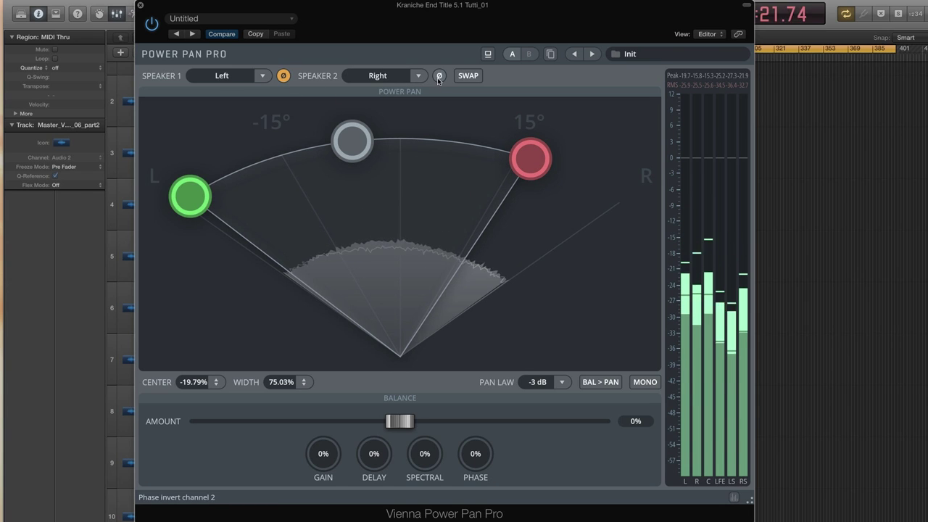
pyautogui.click(284, 150)
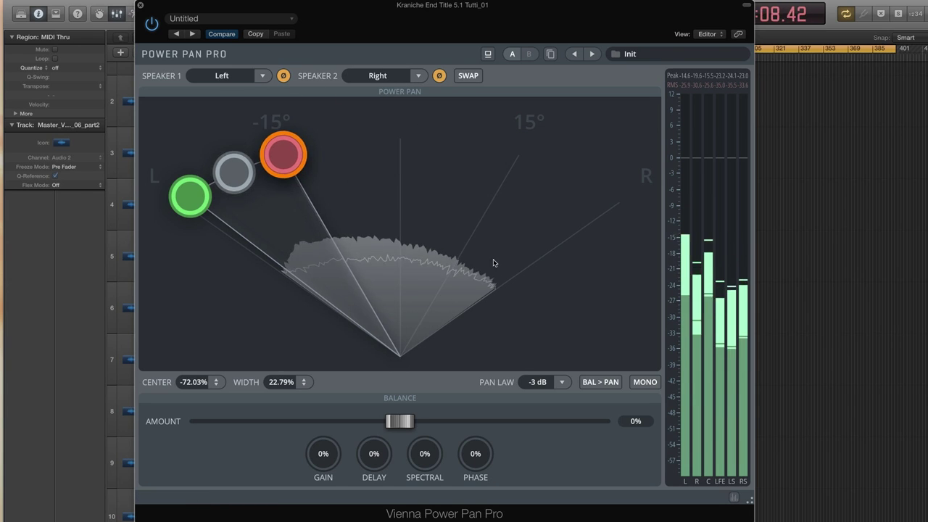
pyautogui.click(480, 75)
pyautogui.click(464, 76)
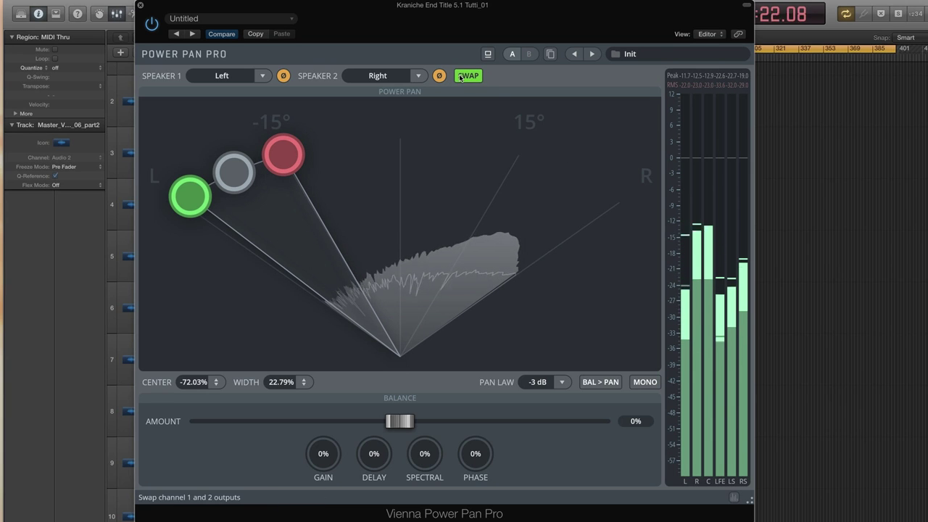
# Step: Solo the L and R meters, disable phase inversion, and widen the pair to about 22% centre, 71% width
pyautogui.click(684, 482)
pyautogui.click(696, 481)
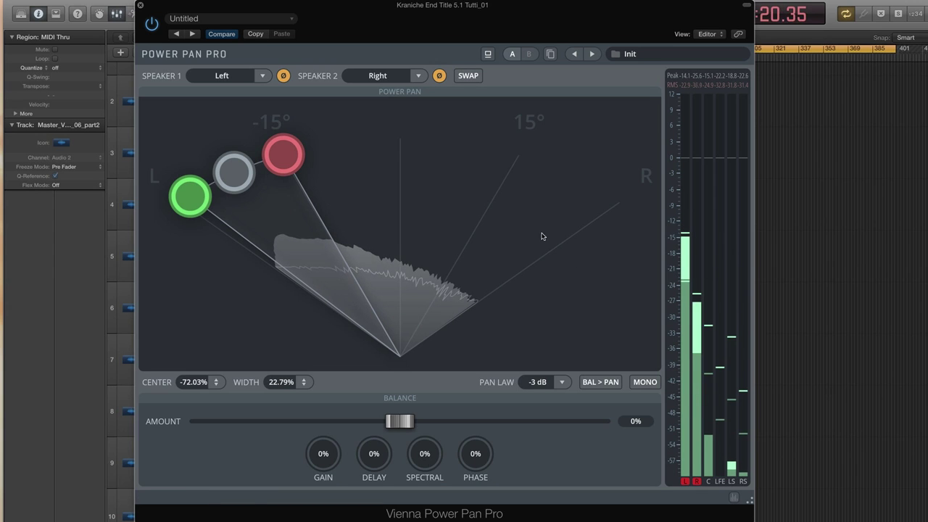
pyautogui.moveTo(234, 172); pyautogui.dragTo(563, 171)
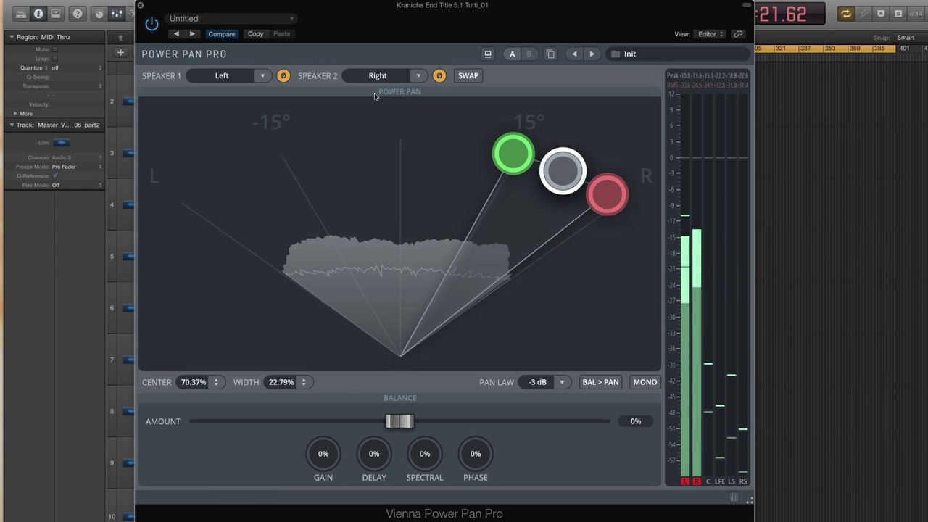
pyautogui.click(438, 77)
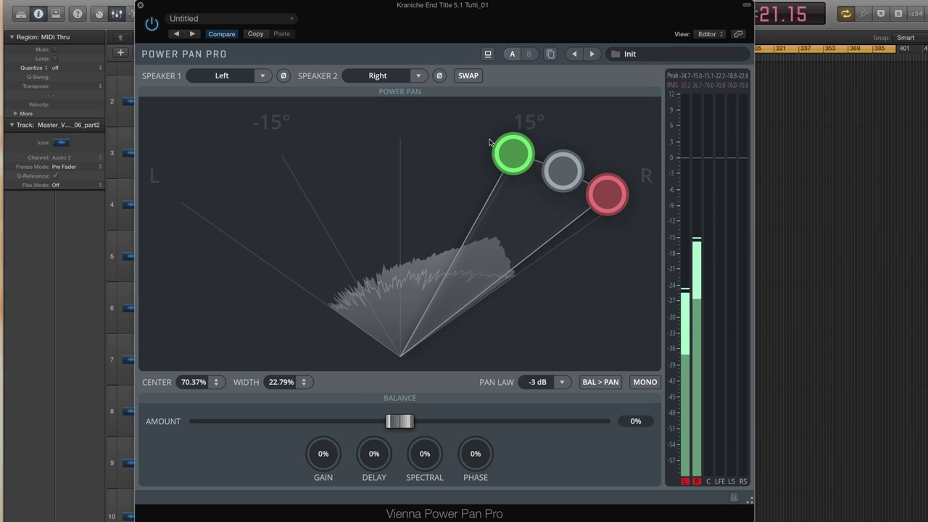
pyautogui.moveTo(460, 152); pyautogui.dragTo(284, 154)
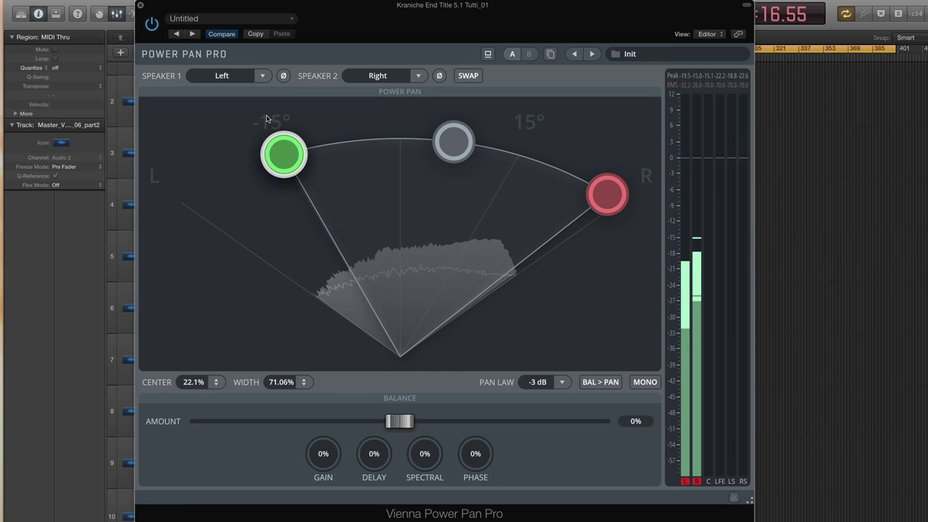
# Step: Turn off channel 2 phase inversion and recentre the image at the top of the arc
pyautogui.click(438, 76)
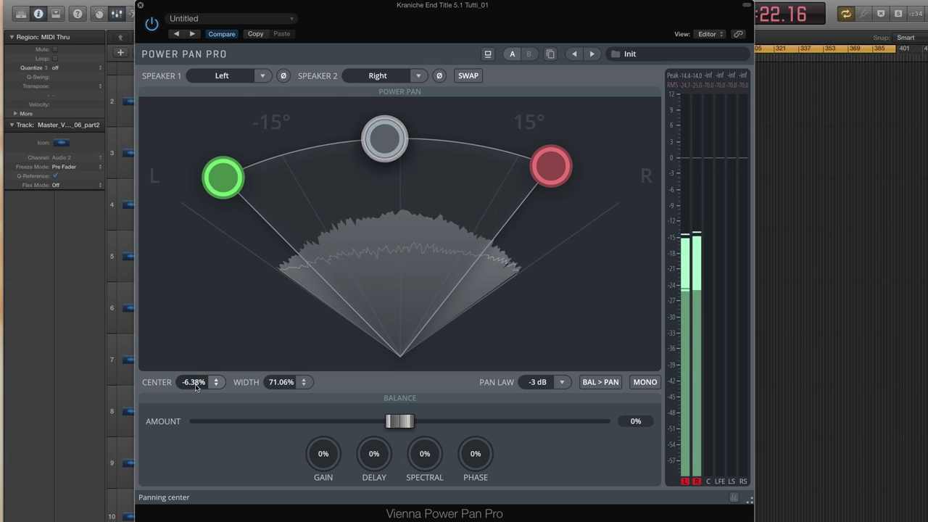
pyautogui.moveTo(215, 382)
pyautogui.mouseDown()
pyautogui.moveTo(215, 341)
pyautogui.moveTo(267, 395)
pyautogui.moveTo(282, 392)
pyautogui.moveTo(282, 377)
pyautogui.mouseUp()
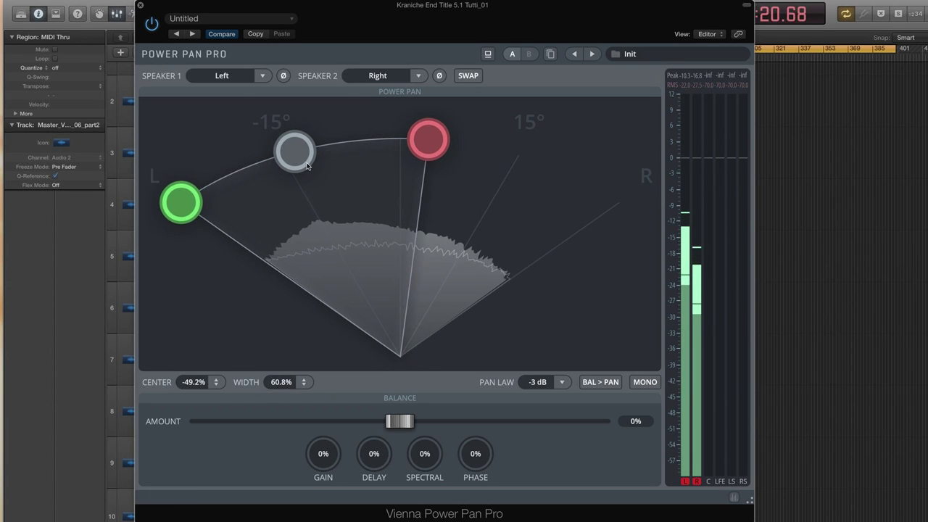
pyautogui.moveTo(307, 166); pyautogui.dragTo(403, 166)
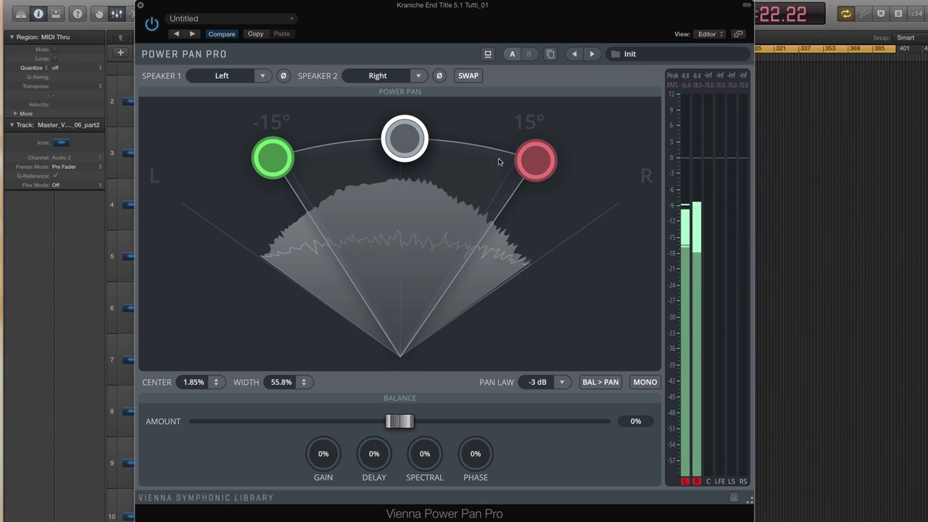
pyautogui.moveTo(536, 160); pyautogui.dragTo(574, 175)
# Step: Set the pan law to -4.5 dB and narrow the pair to about 23% centre, 43% width
pyautogui.click(561, 382)
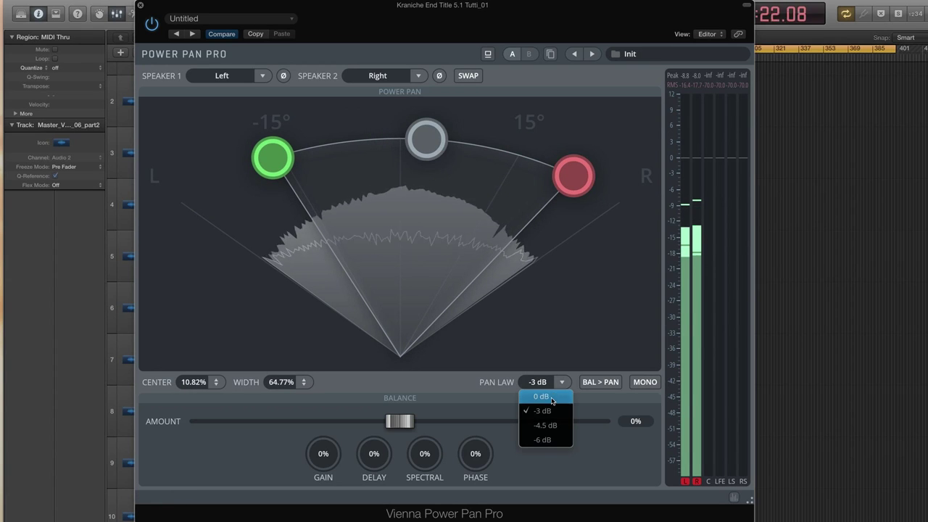
pyautogui.click(545, 425)
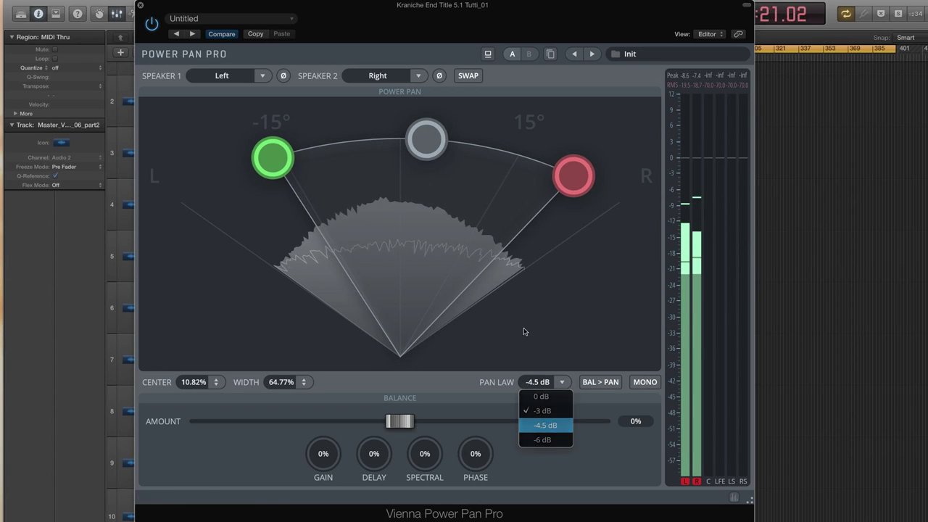
pyautogui.click(569, 176)
pyautogui.moveTo(569, 176); pyautogui.dragTo(501, 150)
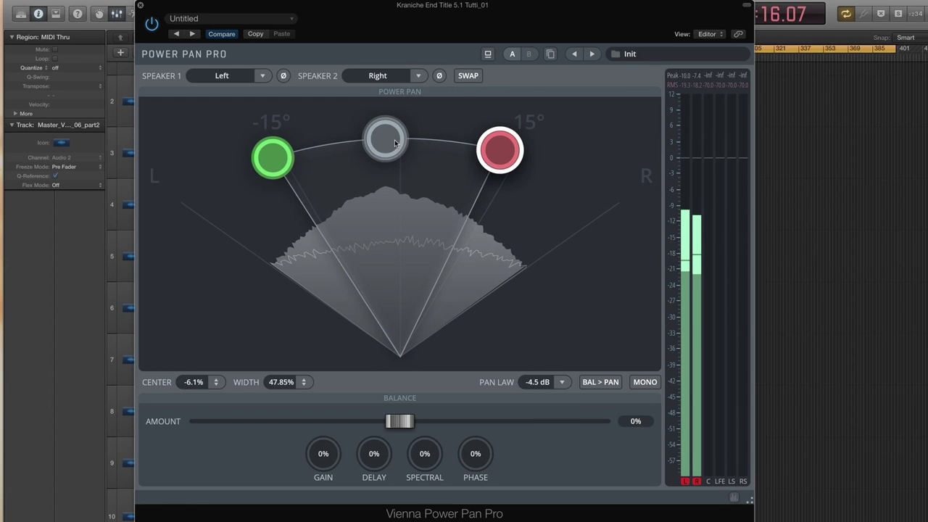
pyautogui.moveTo(383, 139); pyautogui.dragTo(400, 139)
pyautogui.moveTo(300, 150)
pyautogui.mouseDown()
pyautogui.moveTo(462, 146)
pyautogui.moveTo(398, 145)
pyautogui.mouseUp()
# Step: Recentre and widen the pair, return the pan law to -3 dB, and make balance act as panning
pyautogui.moveTo(464, 149); pyautogui.dragTo(554, 167)
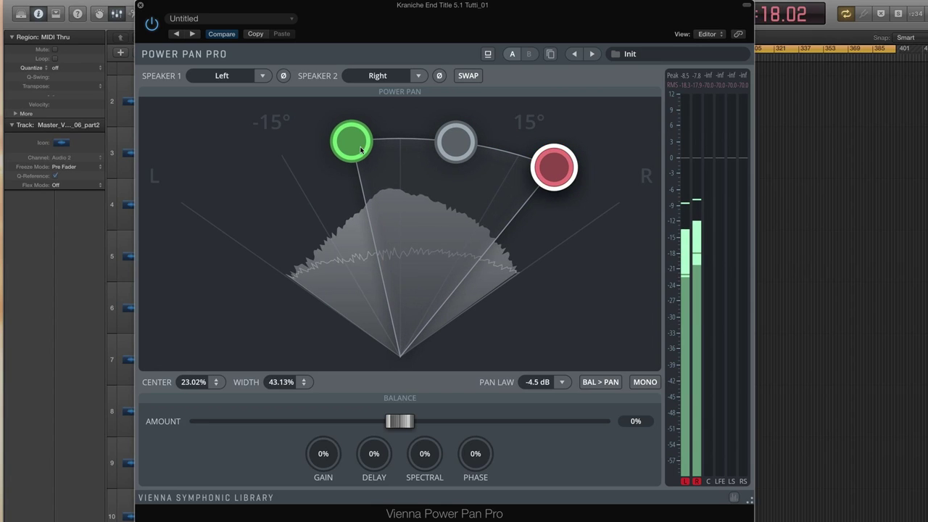
pyautogui.moveTo(351, 141); pyautogui.dragTo(288, 154)
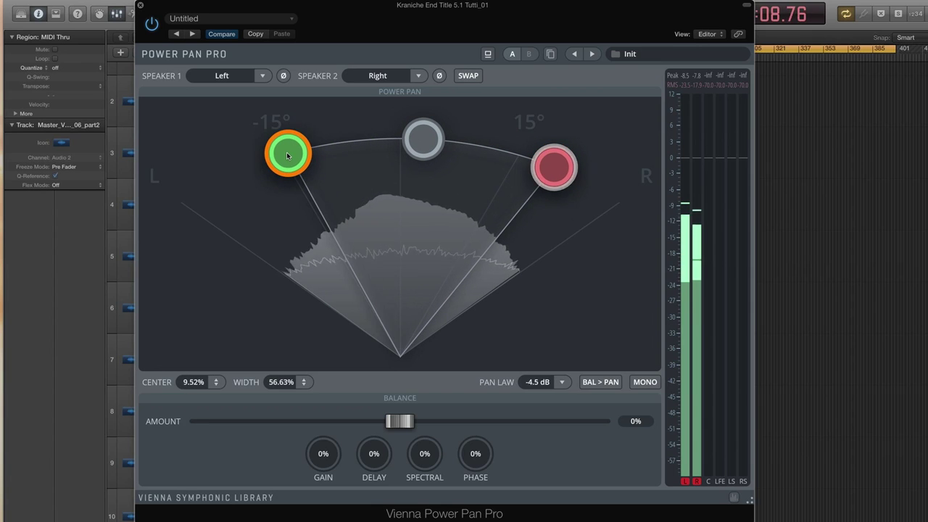
pyautogui.click(525, 384)
pyautogui.click(540, 412)
pyautogui.click(601, 382)
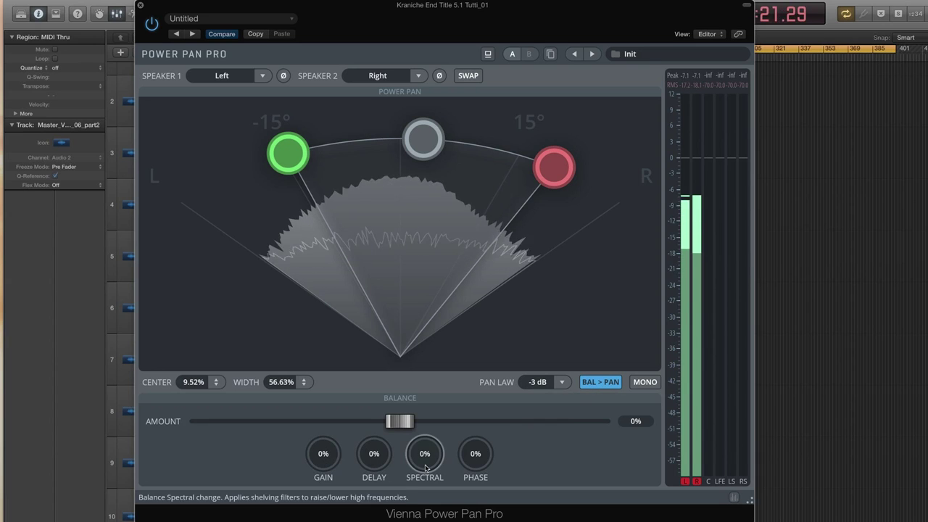
# Step: Set spectral balancing to 78%, raise master balance to about 42%, and fold output to mono
pyautogui.write('78')
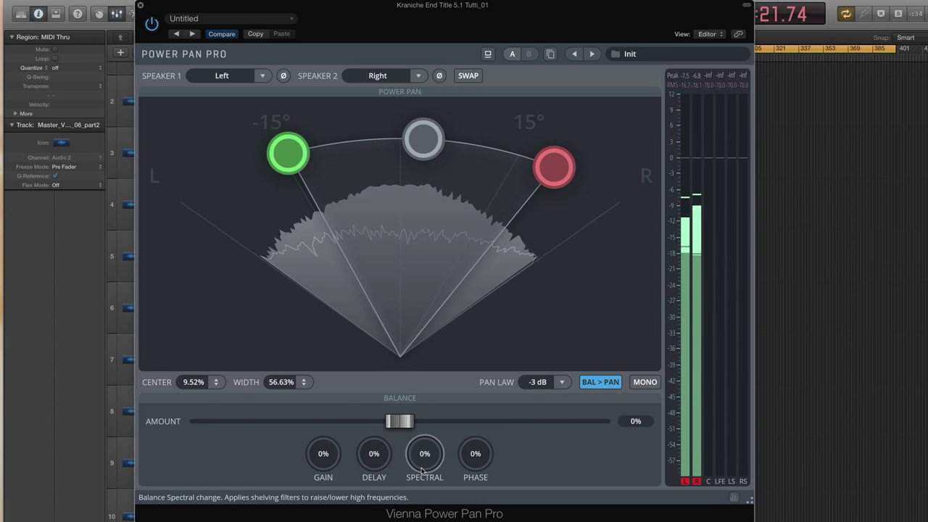
pyautogui.press('Return')
pyautogui.moveTo(399, 421); pyautogui.dragTo(481, 422)
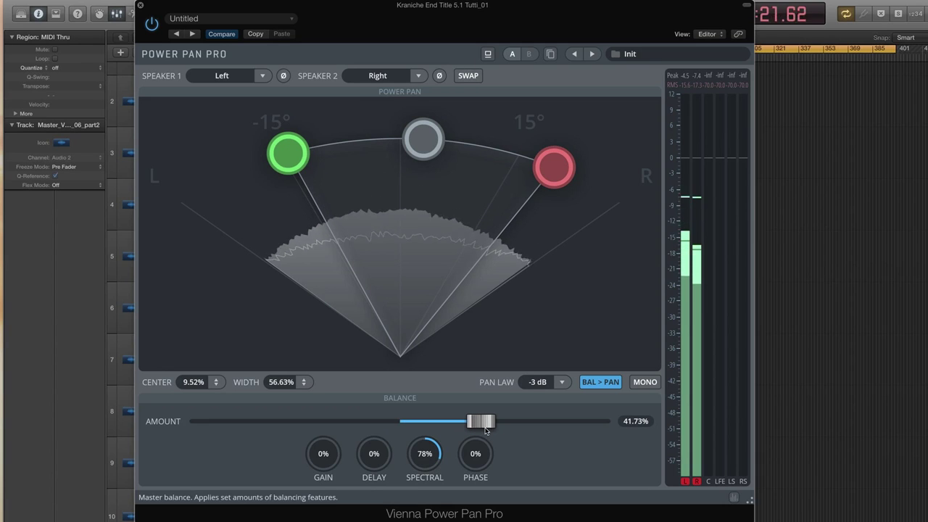
pyautogui.click(642, 383)
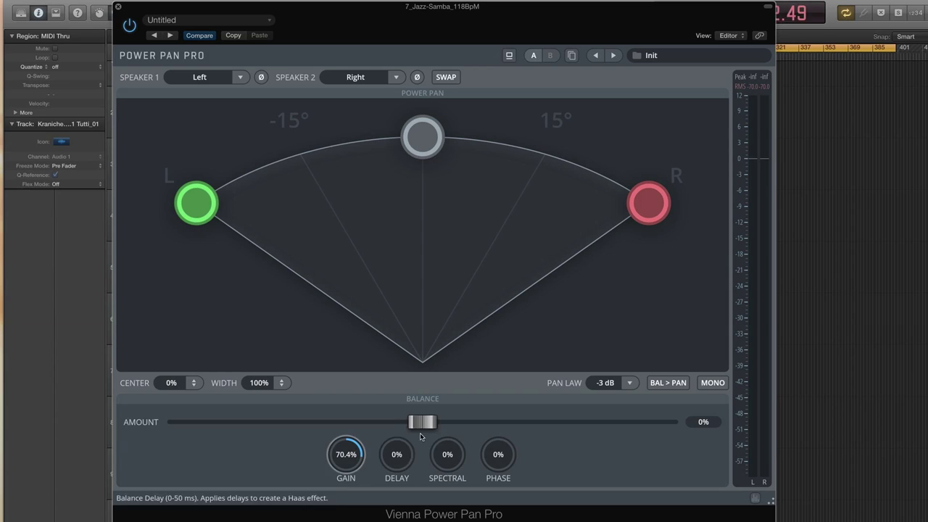
# Step: Sweep the balance amount between -100% and 100% during playback, ending back at centre
pyautogui.moveTo(420, 433)
pyautogui.mouseDown()
pyautogui.moveTo(408, 424)
pyautogui.moveTo(168, 421)
pyautogui.moveTo(674, 432)
pyautogui.mouseUp()
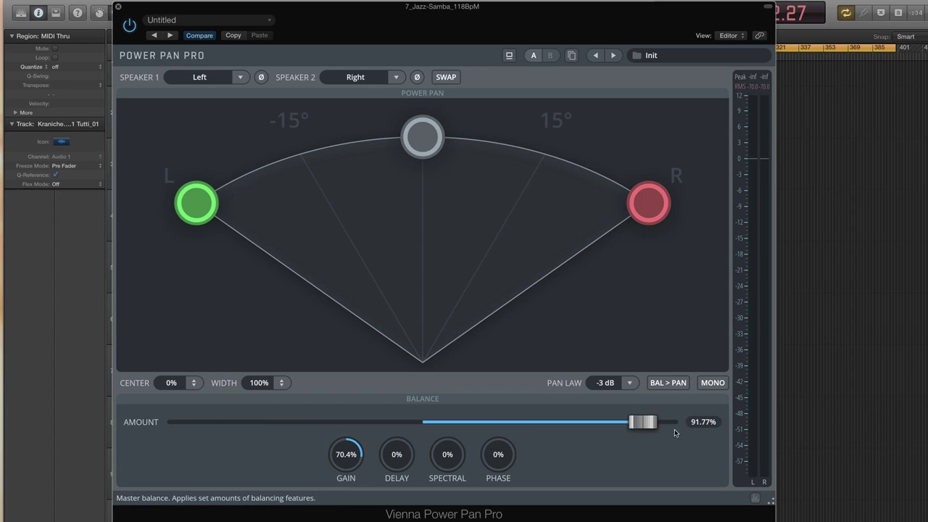
pyautogui.moveTo(477, 418); pyautogui.dragTo(174, 422)
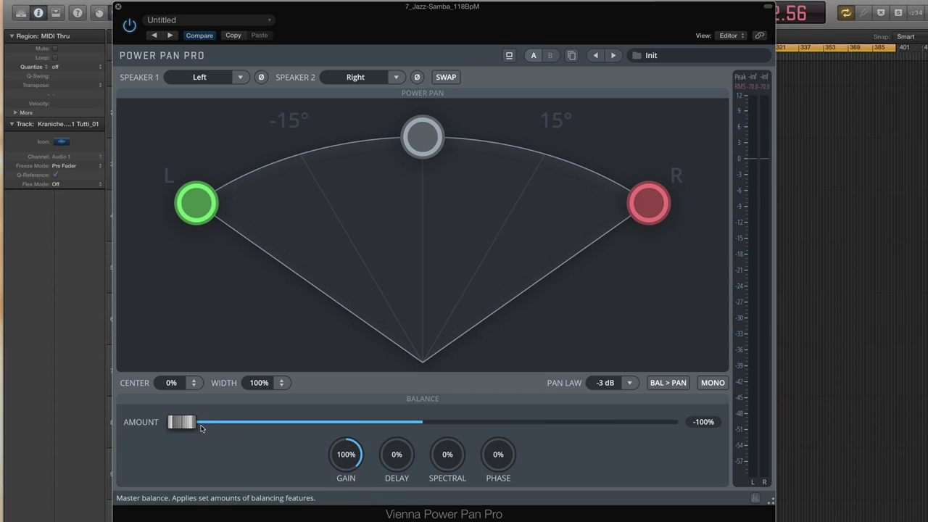
pyautogui.press('space')
pyautogui.moveTo(186, 422)
pyautogui.mouseDown()
pyautogui.moveTo(424, 422)
pyautogui.moveTo(239, 422)
pyautogui.moveTo(167, 434)
pyautogui.moveTo(675, 429)
pyautogui.mouseUp()
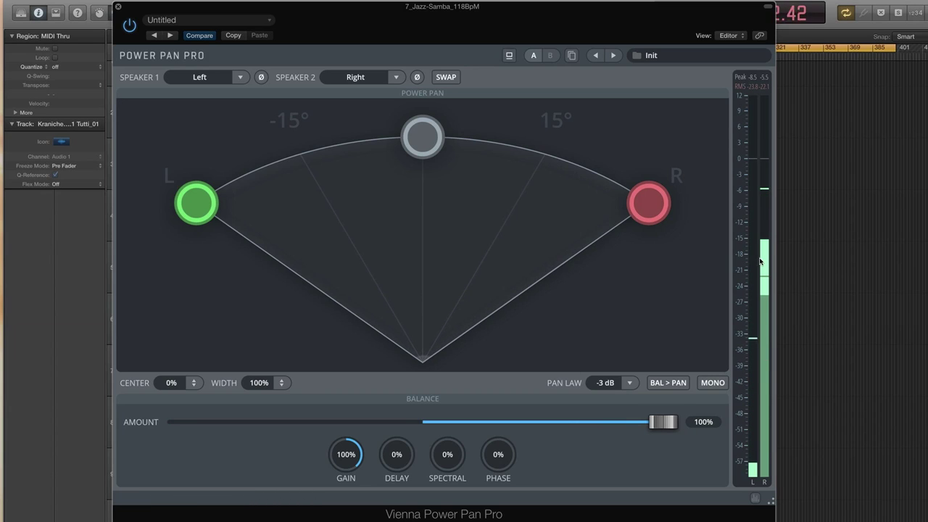
pyautogui.moveTo(654, 422)
pyautogui.mouseDown()
pyautogui.moveTo(379, 423)
pyautogui.moveTo(452, 423)
pyautogui.moveTo(423, 424)
pyautogui.mouseUp()
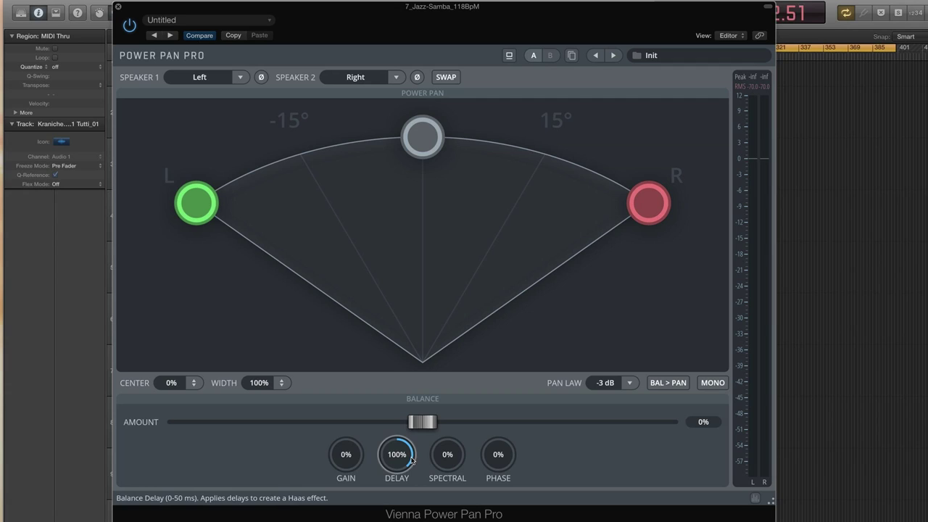
# Step: Push balance to 100%, start playback, and sweep the balance amount fully to -100%
pyautogui.moveTo(507, 421); pyautogui.dragTo(693, 421)
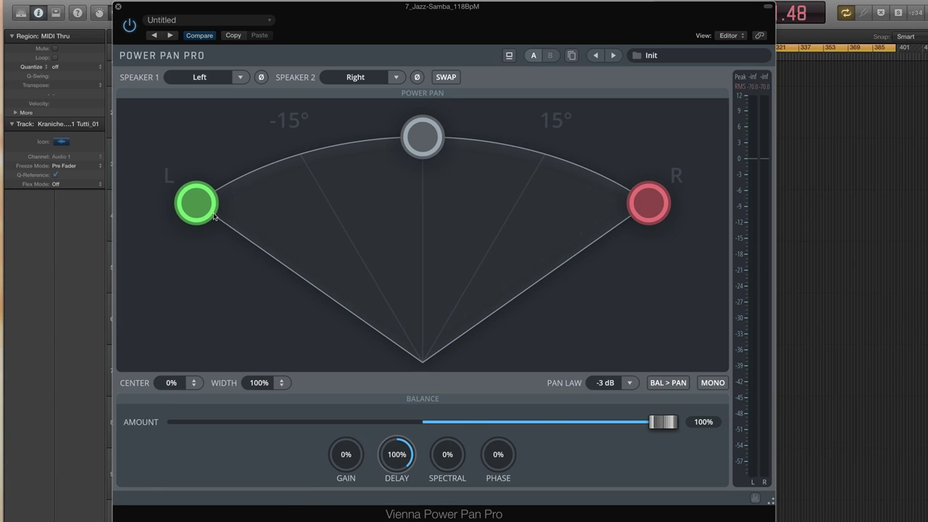
pyautogui.press('space')
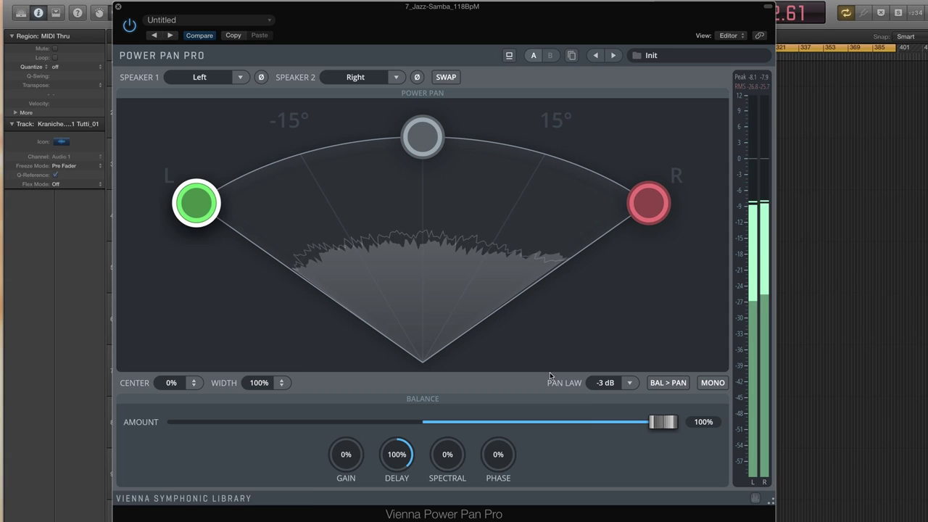
pyautogui.moveTo(662, 422)
pyautogui.mouseDown()
pyautogui.moveTo(552, 423)
pyautogui.moveTo(665, 426)
pyautogui.mouseUp()
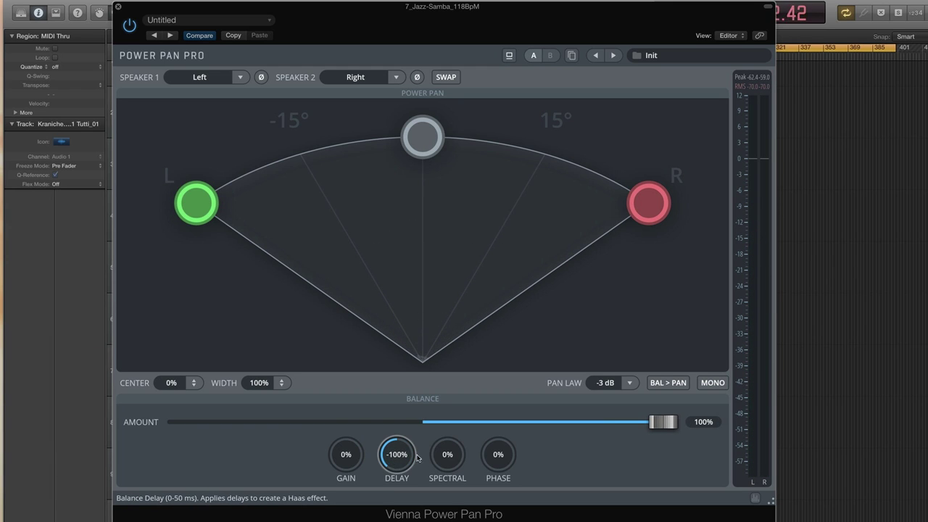
pyautogui.moveTo(505, 421); pyautogui.dragTo(162, 423)
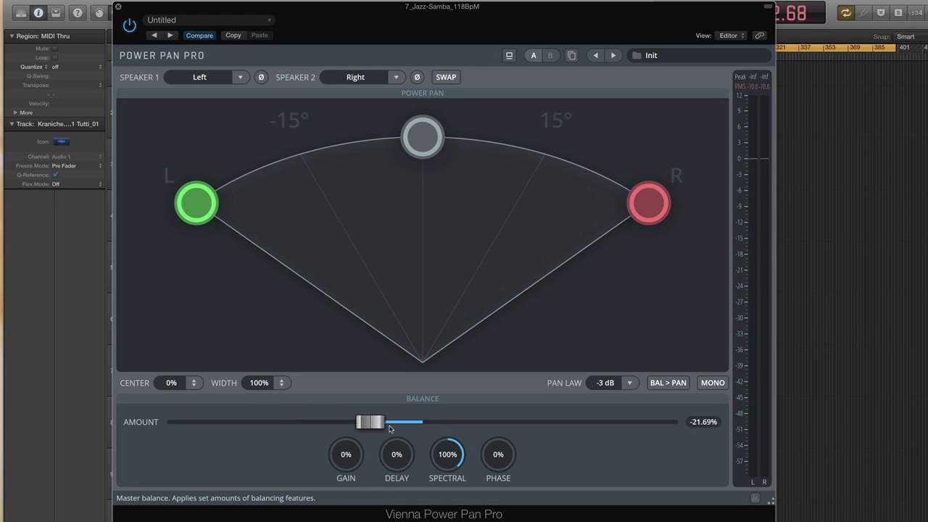
# Step: Sweep balance with spectral balancing, briefly lower spectral to about 12%, then reset balance to 0%
pyautogui.moveTo(389, 429); pyautogui.dragTo(656, 426)
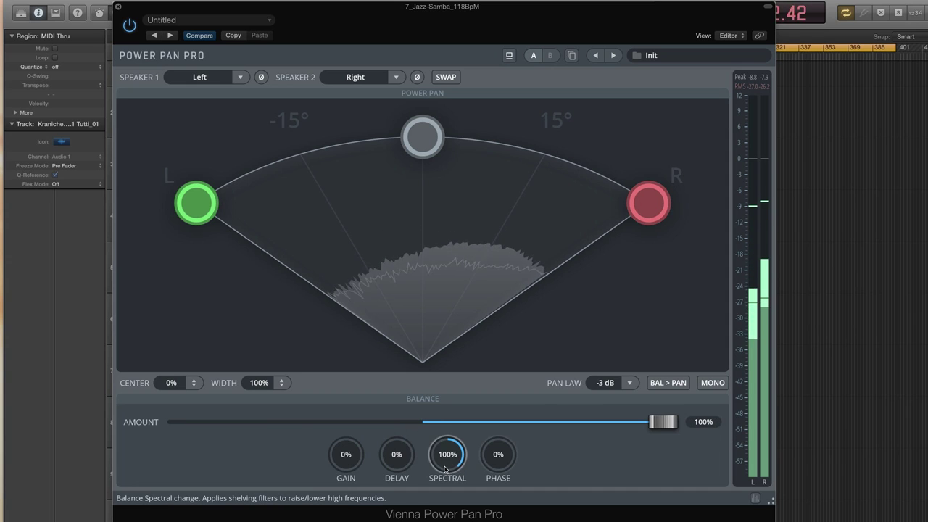
pyautogui.moveTo(445, 469)
pyautogui.mouseDown()
pyautogui.moveTo(445, 515)
pyautogui.moveTo(445, 446)
pyautogui.mouseUp()
pyautogui.moveTo(662, 422); pyautogui.dragTo(212, 426)
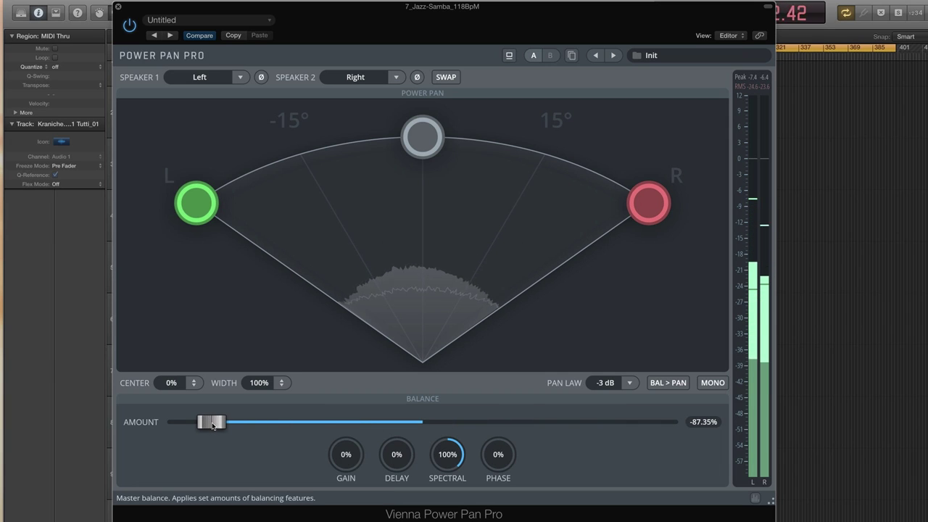
pyautogui.doubleClick(211, 422)
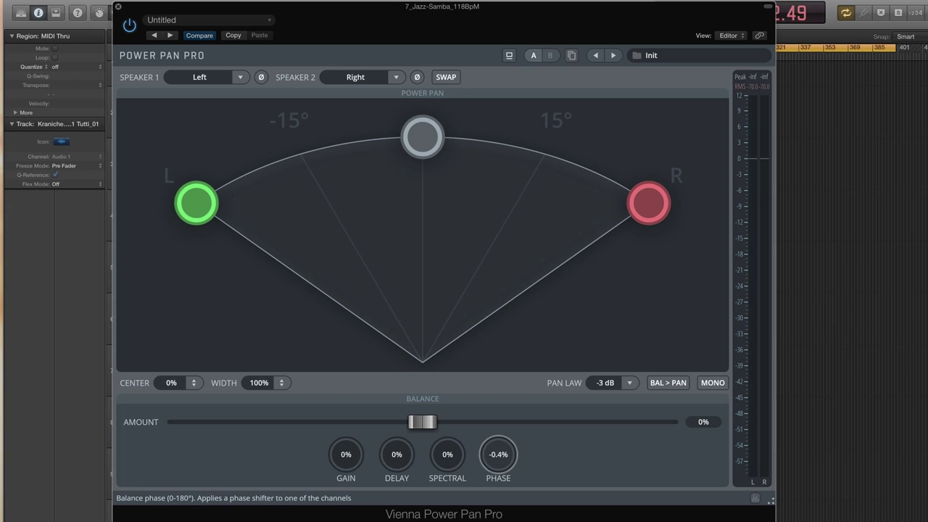
# Step: Set phase 18%, spectral -49.6%, gain 32.4%, delay 67.6% while sweeping balance, then reset spectral and phase
pyautogui.moveTo(498, 454); pyautogui.dragTo(498, 439)
pyautogui.moveTo(448, 454); pyautogui.dragTo(448, 469)
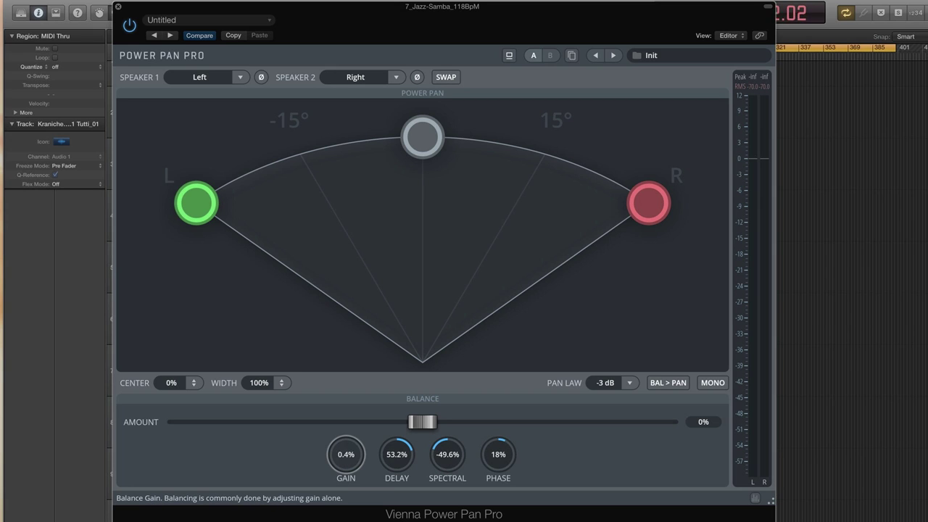
pyautogui.moveTo(346, 454); pyautogui.dragTo(346, 461)
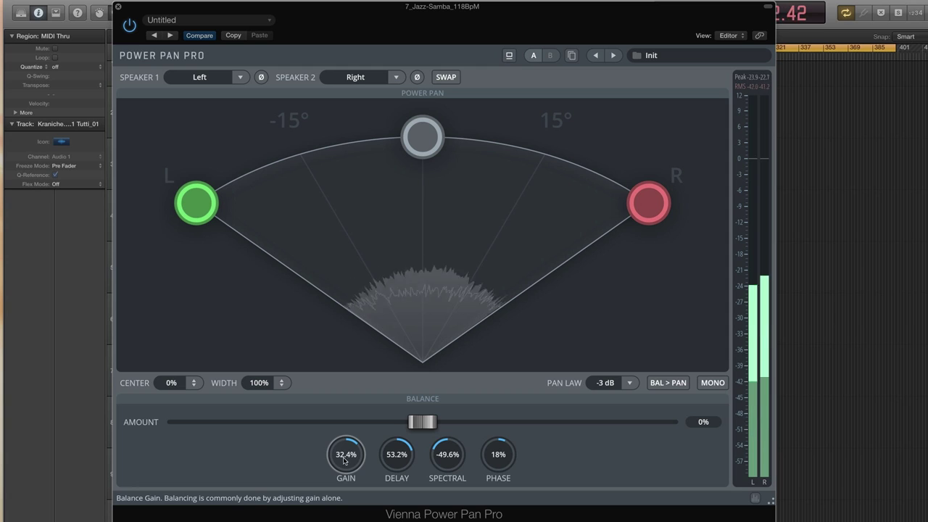
pyautogui.moveTo(422, 422); pyautogui.dragTo(264, 425)
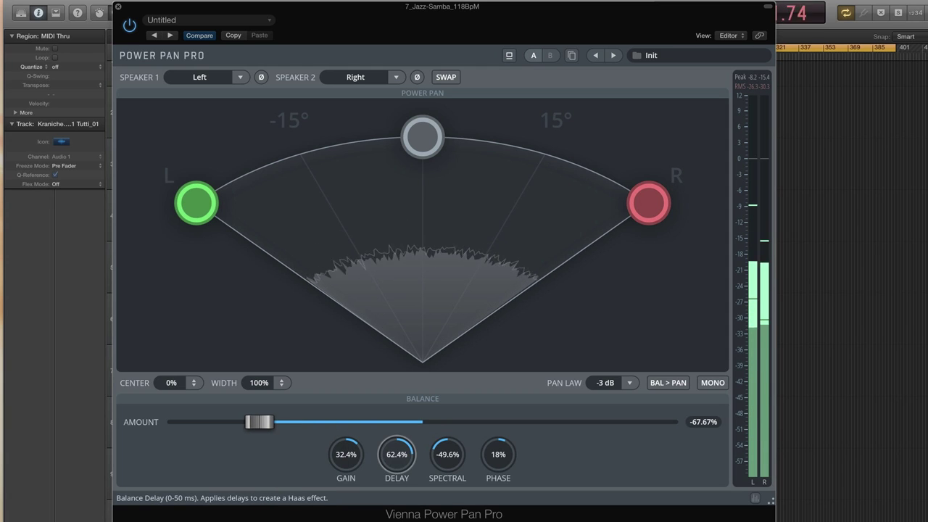
pyautogui.moveTo(397, 470); pyautogui.dragTo(396, 449)
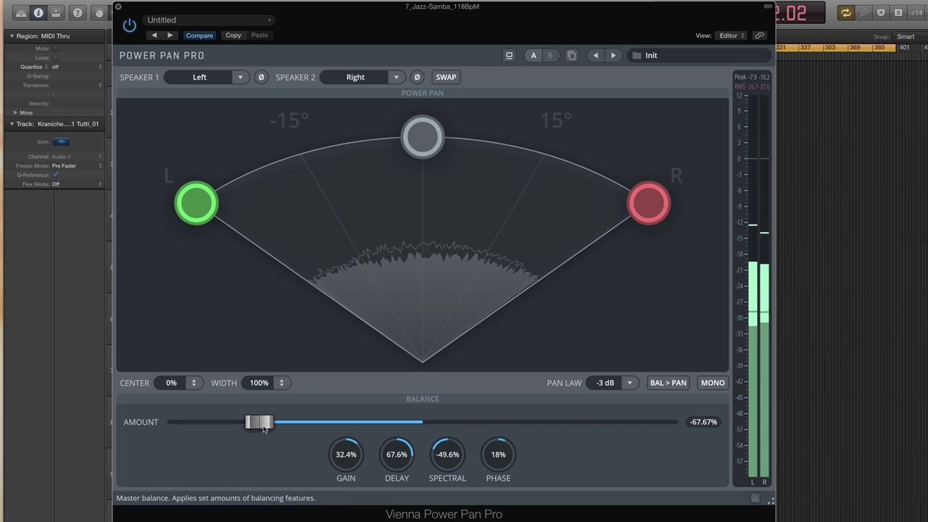
pyautogui.moveTo(258, 422)
pyautogui.mouseDown()
pyautogui.moveTo(662, 426)
pyautogui.moveTo(571, 434)
pyautogui.mouseUp()
pyautogui.doubleClick(448, 454)
pyautogui.doubleClick(495, 460)
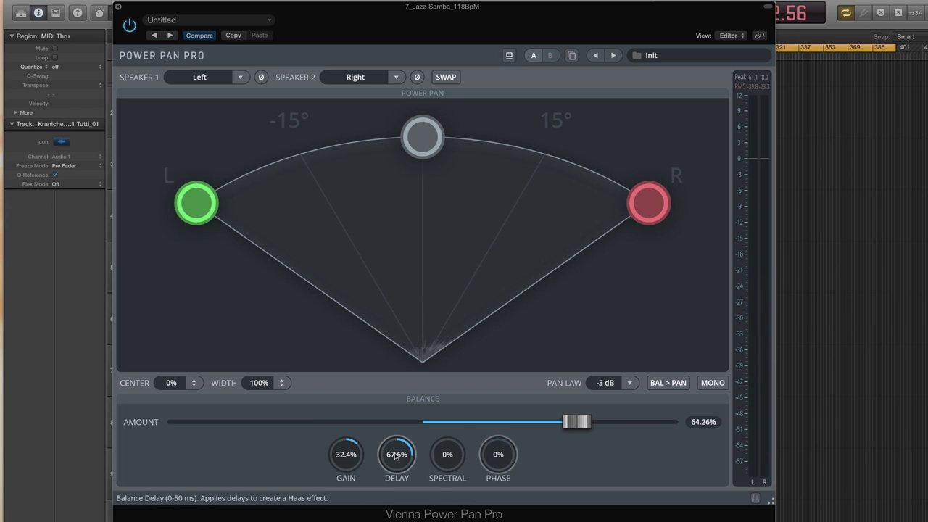
# Step: Close Power Pan Pro, leaving channel 1 on the Left speaker
pyautogui.click(119, 8)
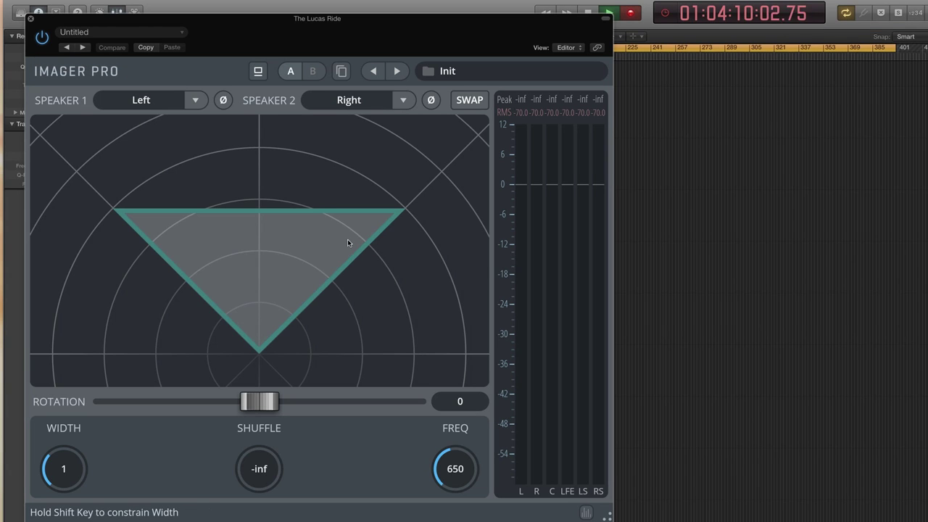
pyautogui.click(193, 101)
pyautogui.click(222, 100)
# Step: Reshape and rotate the Imager Pro triangle to width about 2.51 and rotation 2.44
pyautogui.moveTo(262, 213)
pyautogui.mouseDown()
pyautogui.moveTo(261, 301)
pyautogui.moveTo(184, 517)
pyautogui.moveTo(2, 357)
pyautogui.mouseUp()
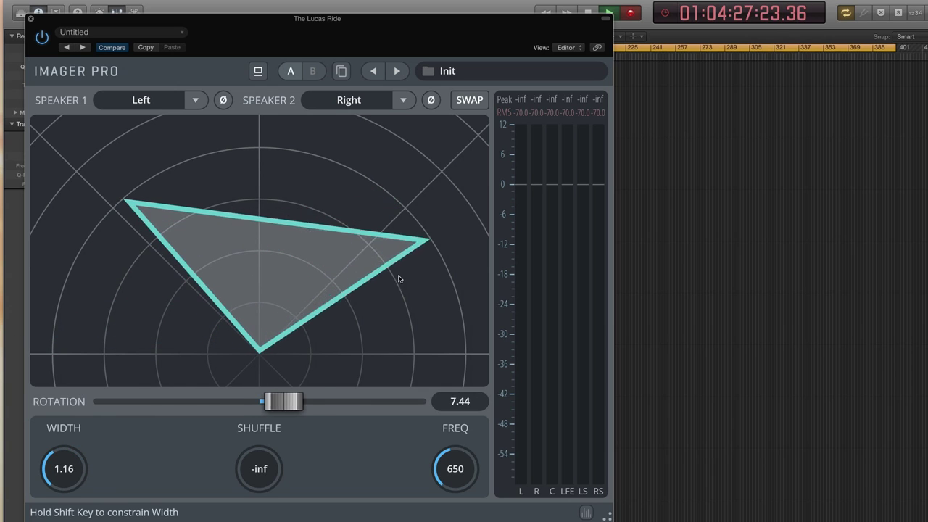
pyautogui.moveTo(1, 358); pyautogui.dragTo(479, 341)
pyautogui.moveTo(225, 249); pyautogui.dragTo(418, 165)
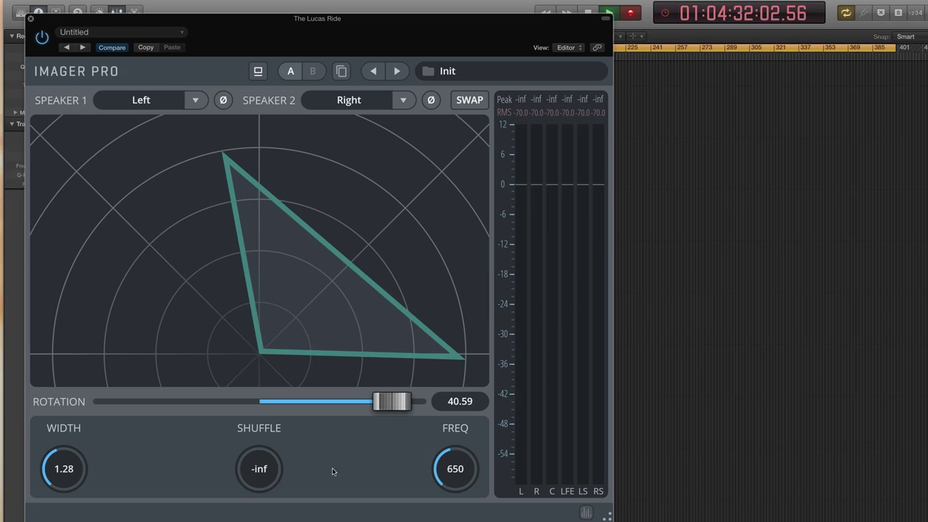
pyautogui.moveTo(392, 401)
pyautogui.mouseDown()
pyautogui.moveTo(233, 400)
pyautogui.moveTo(274, 401)
pyautogui.moveTo(255, 401)
pyautogui.mouseUp()
pyautogui.moveTo(391, 232)
pyautogui.mouseDown()
pyautogui.moveTo(427, 438)
pyautogui.moveTo(415, 446)
pyautogui.mouseUp()
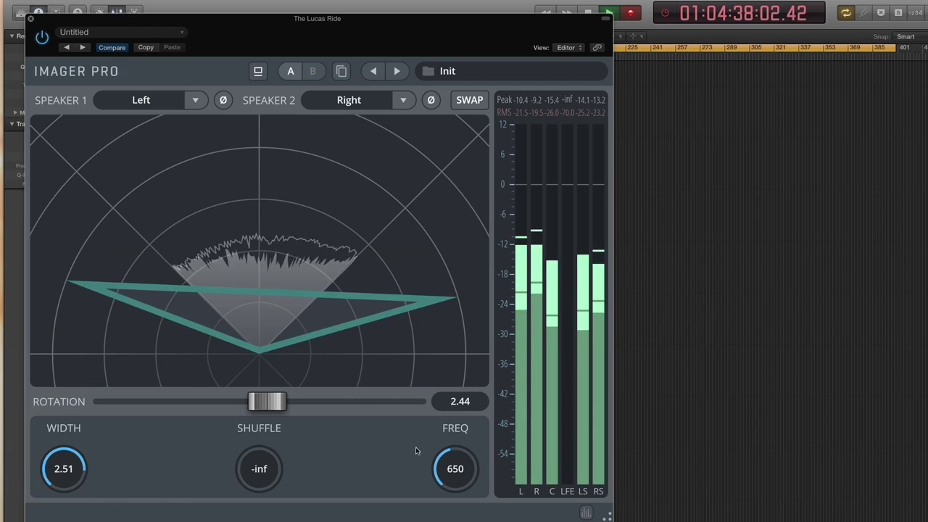
# Step: Rough in Imager rotation and width, shuffle near -5.76 dB and shuffle frequency around 630
pyautogui.moveTo(279, 275); pyautogui.dragTo(253, 429)
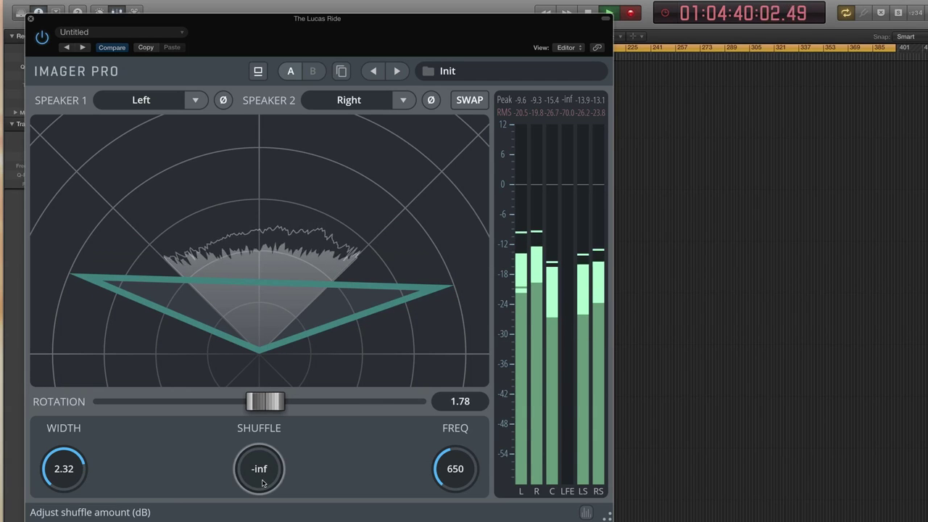
pyautogui.moveTo(258, 469); pyautogui.dragTo(259, 437)
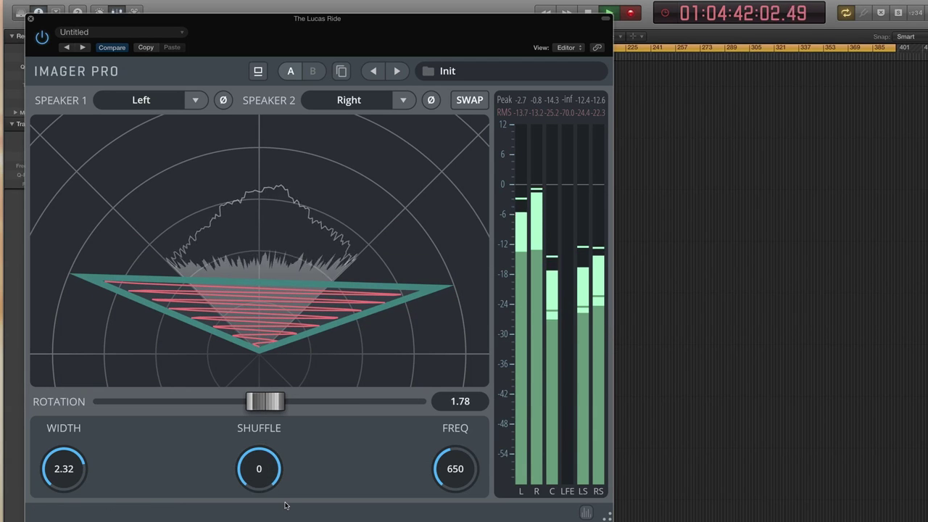
pyautogui.moveTo(446, 467)
pyautogui.mouseDown()
pyautogui.moveTo(446, 489)
pyautogui.moveTo(446, 462)
pyautogui.mouseUp()
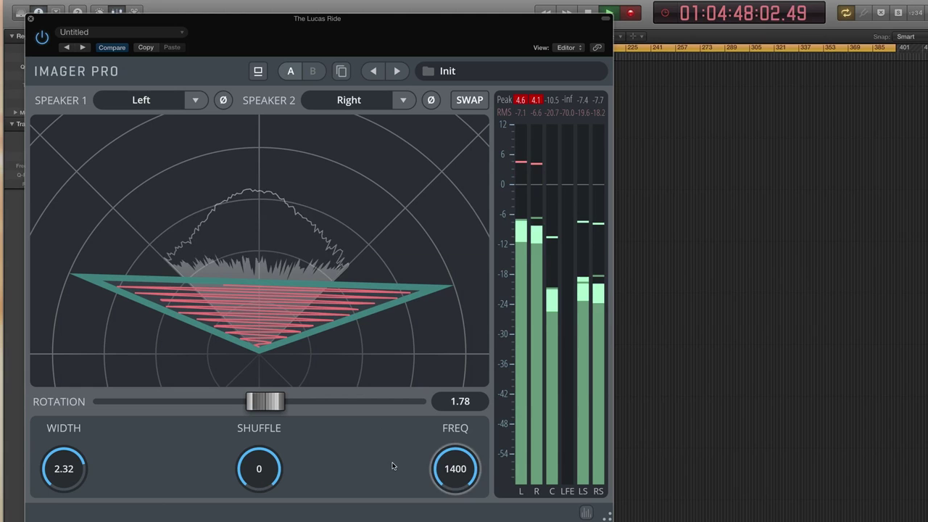
pyautogui.moveTo(259, 468); pyautogui.dragTo(258, 484)
pyautogui.moveTo(272, 275); pyautogui.dragTo(304, 290)
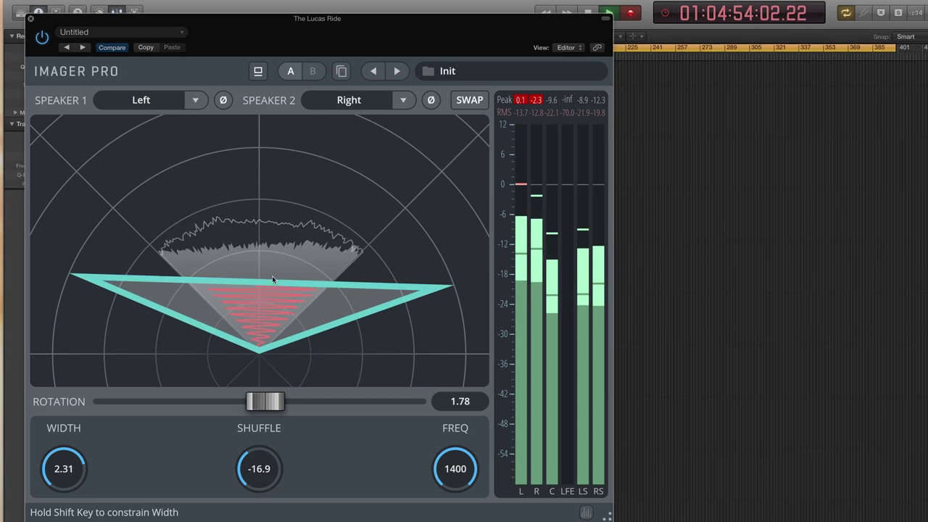
pyautogui.moveTo(450, 470); pyautogui.dragTo(450, 486)
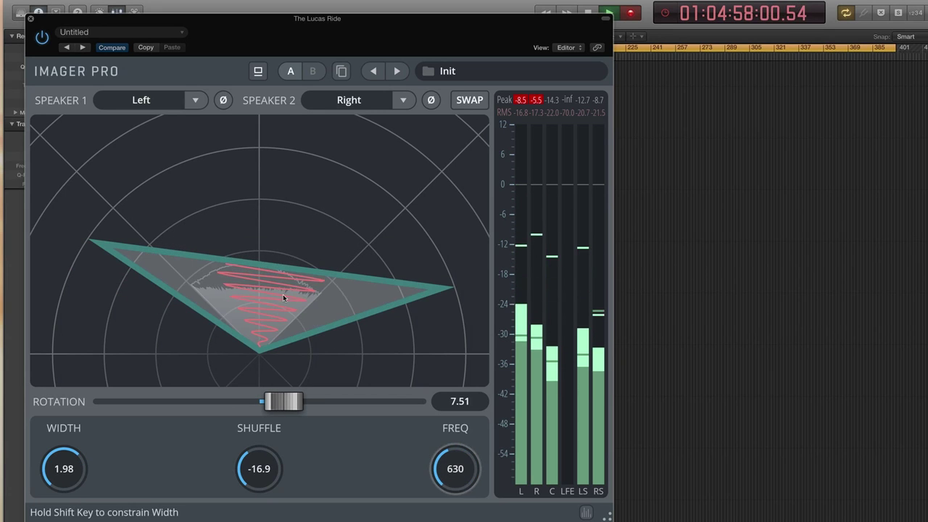
# Step: Centre rotation at 0 with width 2.32, shuffle -6.2 and shuffle frequency 450.45
pyautogui.moveTo(290, 271); pyautogui.dragTo(279, 279)
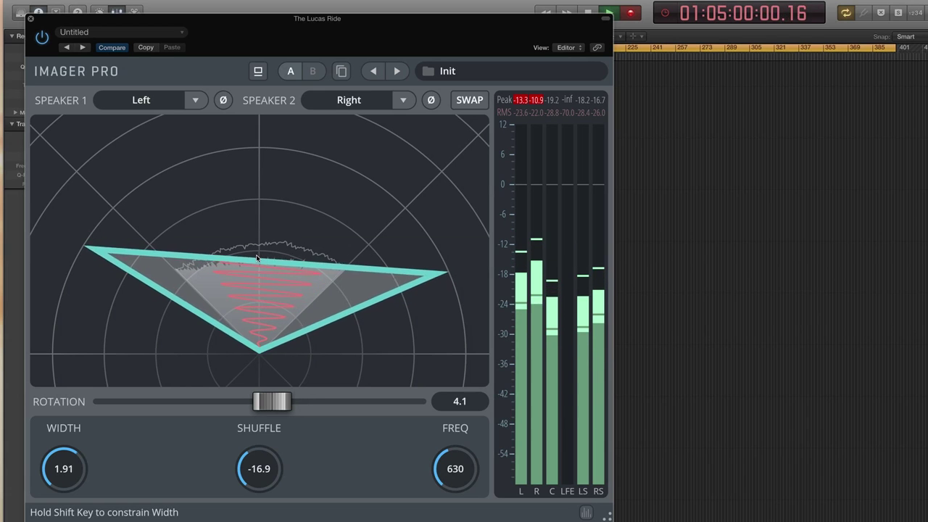
pyautogui.moveTo(259, 468)
pyautogui.mouseDown()
pyautogui.moveTo(259, 445)
pyautogui.moveTo(258, 468)
pyautogui.mouseUp()
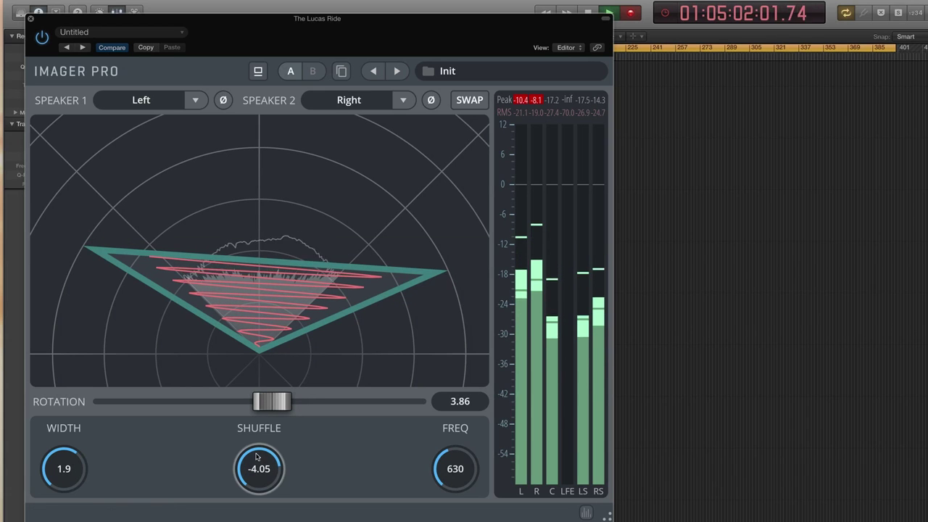
pyautogui.moveTo(435, 275); pyautogui.dragTo(435, 344)
pyautogui.moveTo(449, 457); pyautogui.dragTo(449, 419)
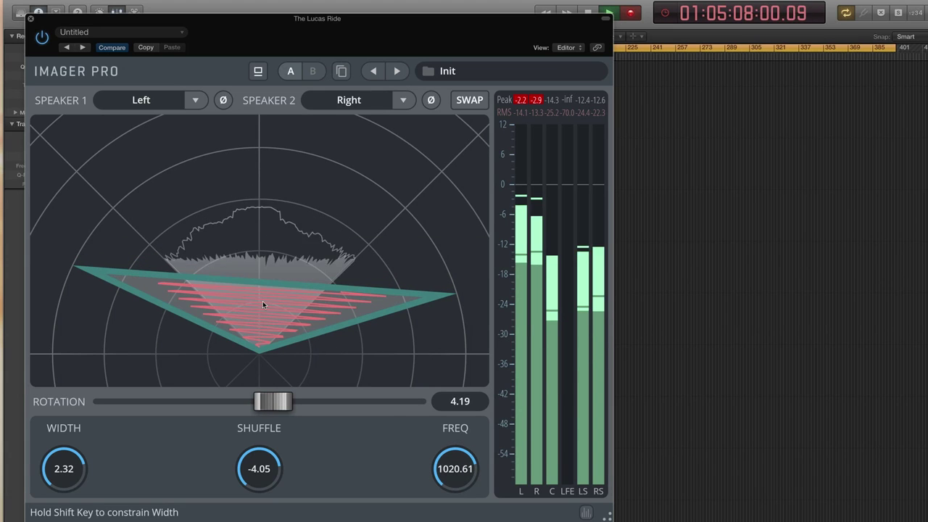
pyautogui.moveTo(248, 308); pyautogui.dragTo(272, 364)
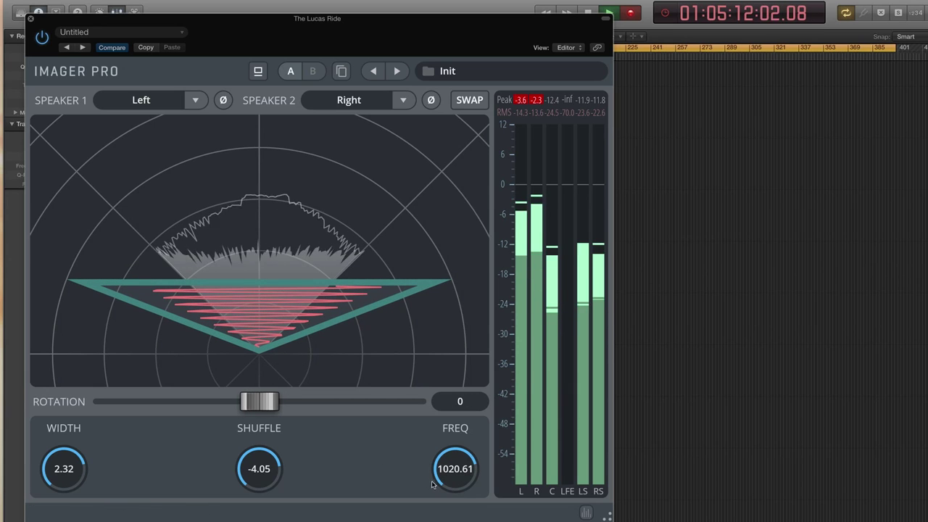
pyautogui.moveTo(453, 462); pyautogui.dragTo(454, 511)
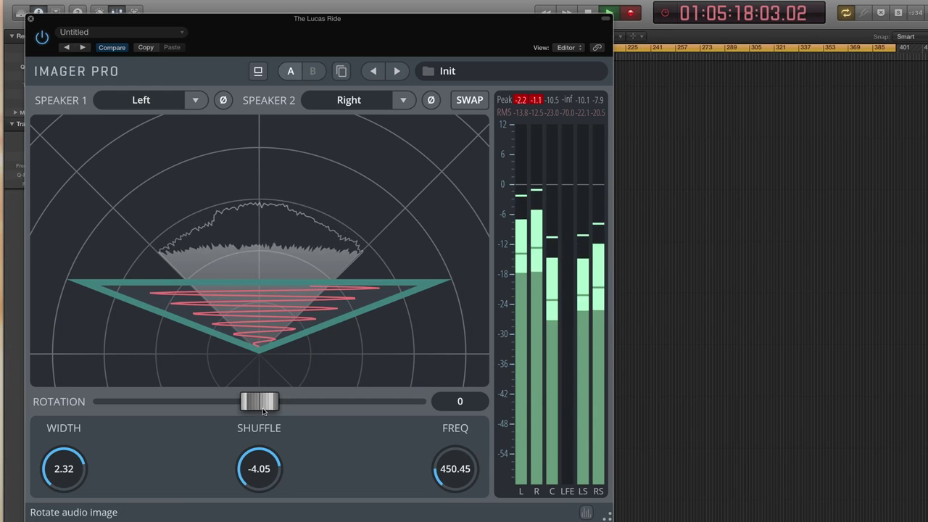
pyautogui.moveTo(259, 469)
pyautogui.mouseDown()
pyautogui.moveTo(259, 521)
pyautogui.moveTo(261, 464)
pyautogui.moveTo(261, 481)
pyautogui.mouseUp()
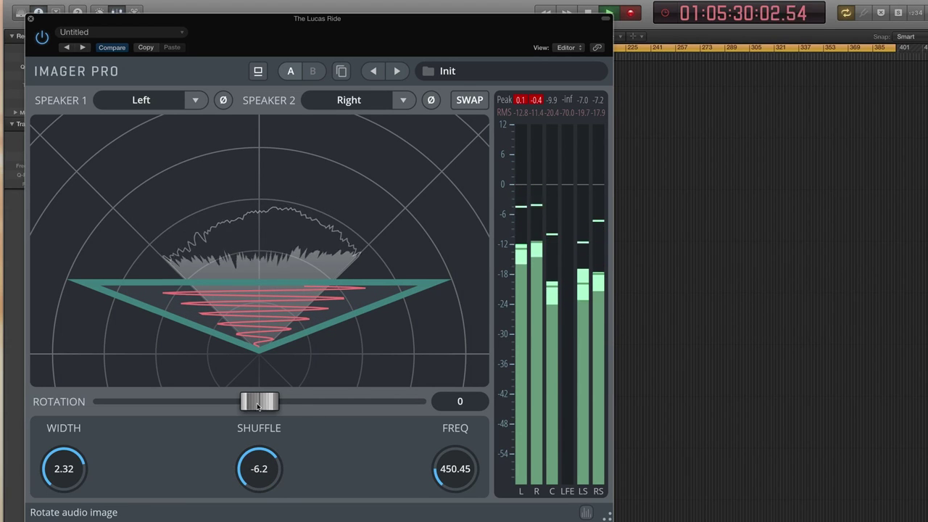
# Step: Narrow the Imager width to 1.87 and close the Imager Pro window
pyautogui.moveTo(257, 406); pyautogui.dragTo(261, 403)
pyautogui.moveTo(272, 287); pyautogui.dragTo(273, 185)
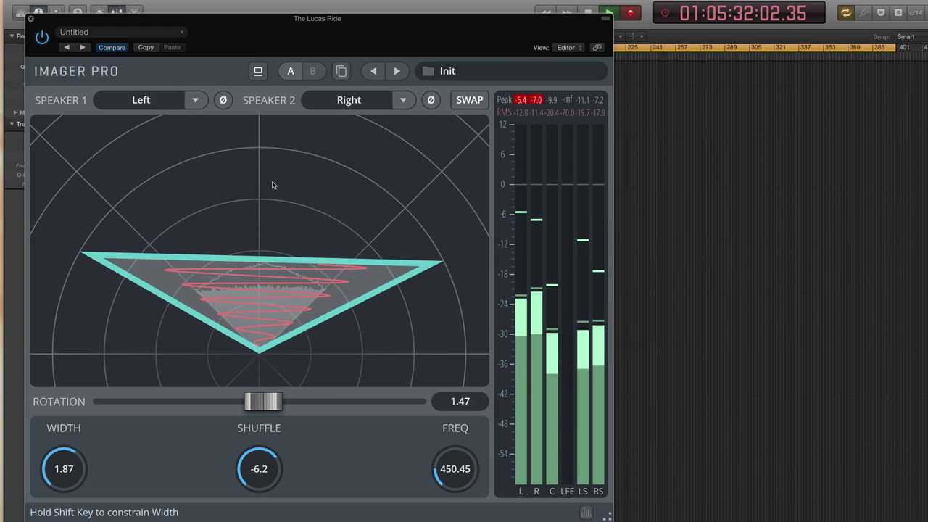
pyautogui.click(30, 18)
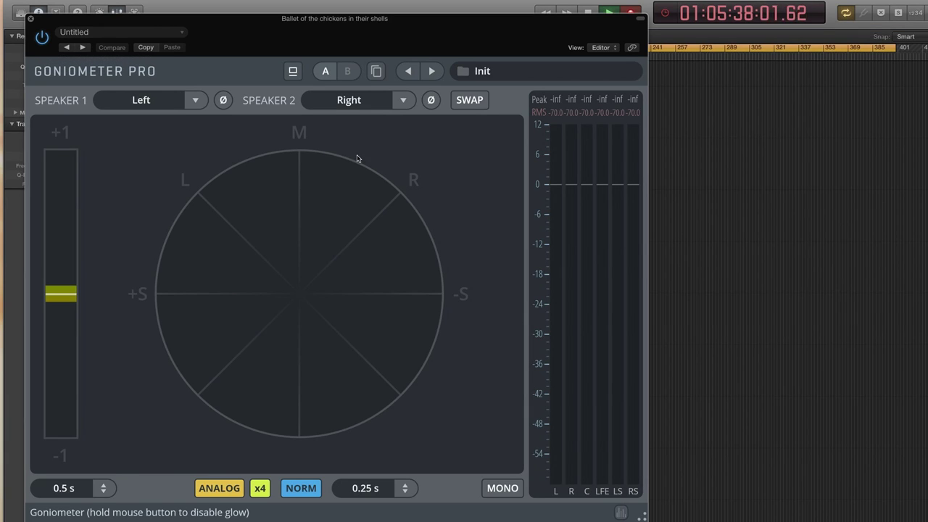
# Step: Position the Goniometer Pro window and start playback to feed its meters
pyautogui.moveTo(322, 39); pyautogui.dragTo(415, 30)
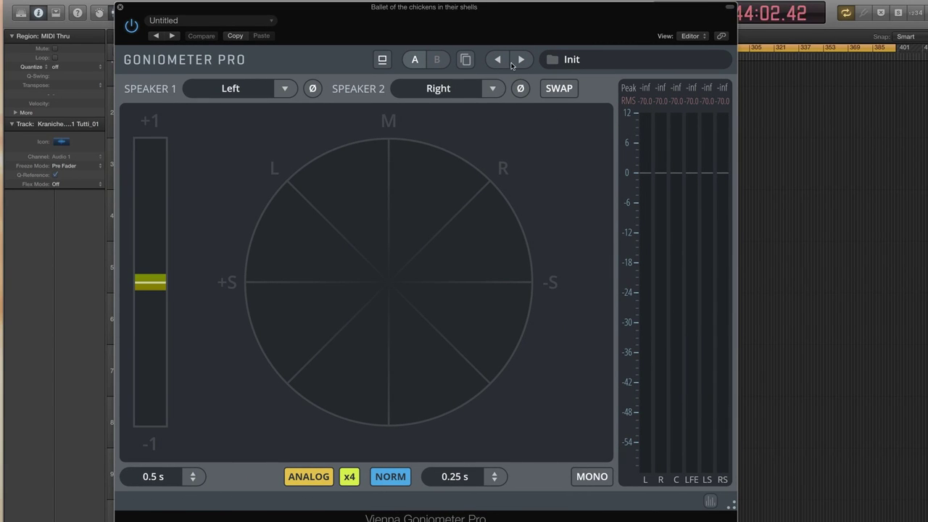
pyautogui.moveTo(478, 32); pyautogui.dragTo(490, 29)
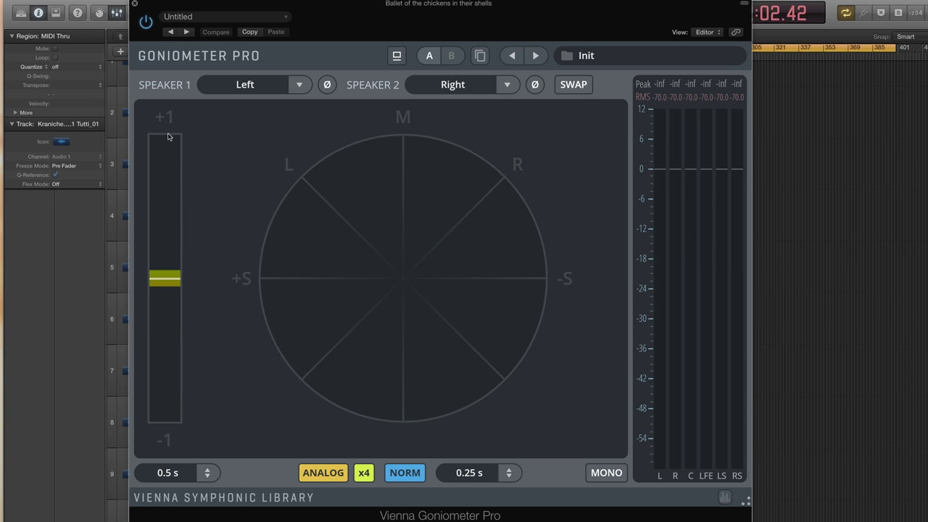
pyautogui.press('space')
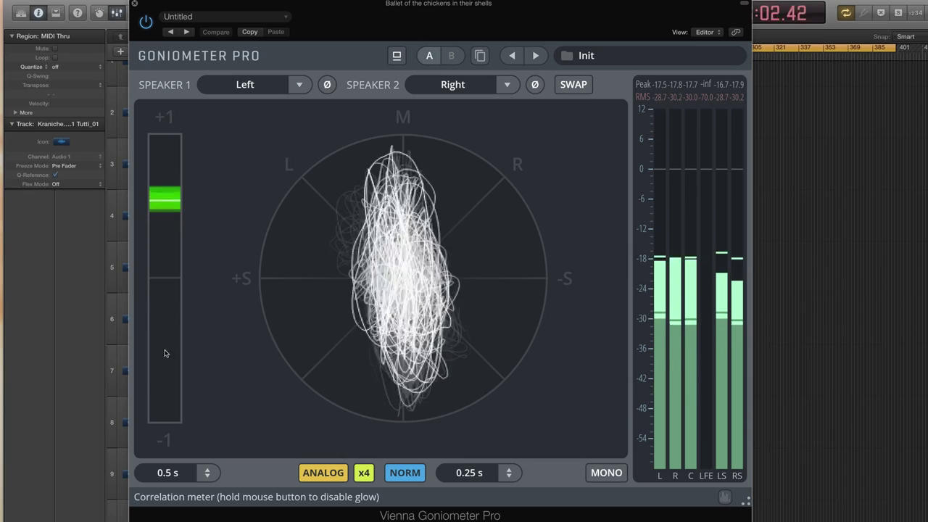
pyautogui.click(327, 84)
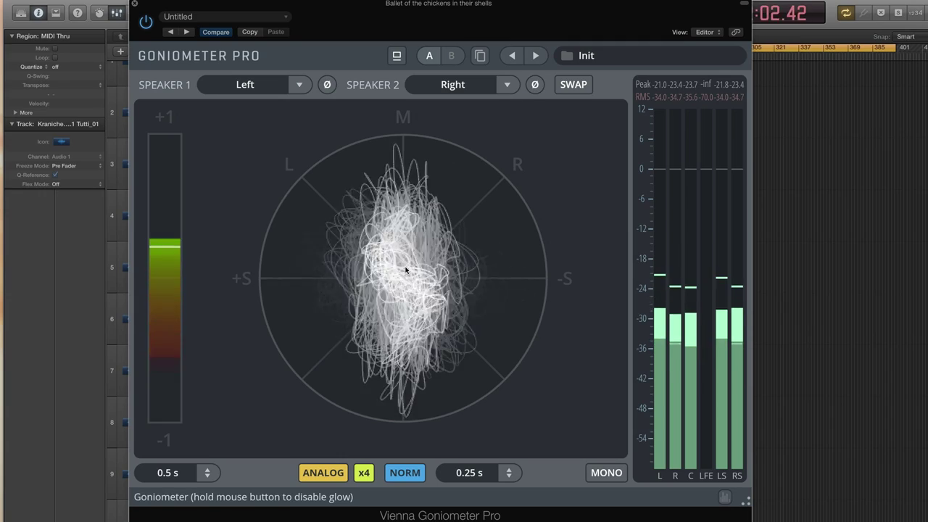
# Step: Measure Left Surround as channel 1 and Right Surround as channel 2
pyautogui.click(245, 85)
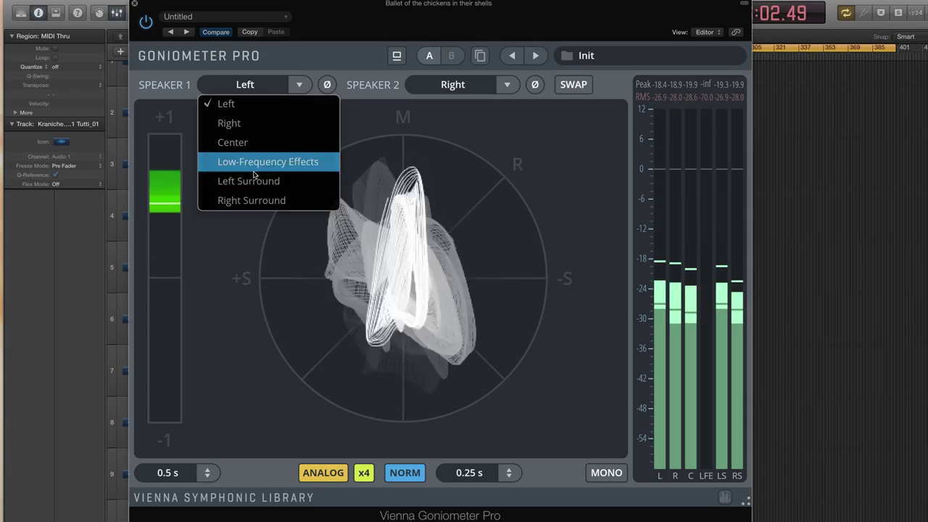
pyautogui.click(254, 179)
pyautogui.click(447, 85)
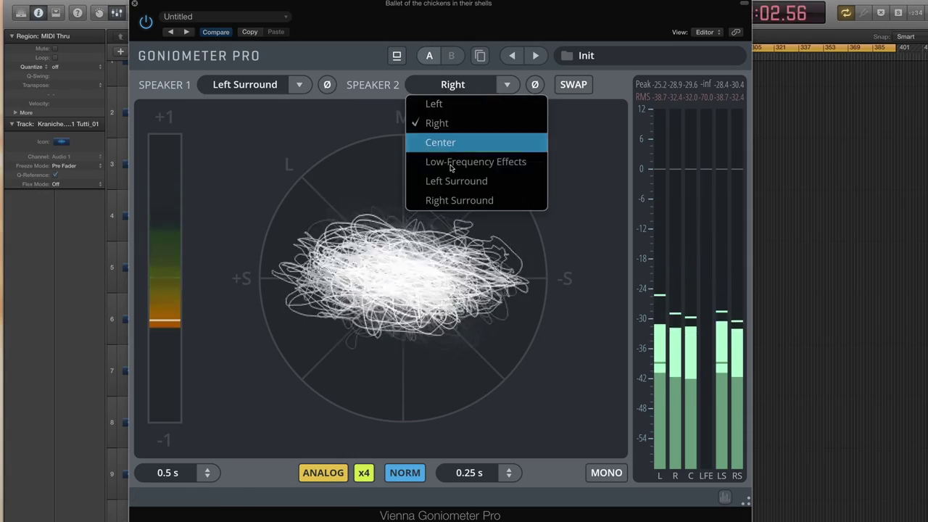
pyautogui.click(435, 199)
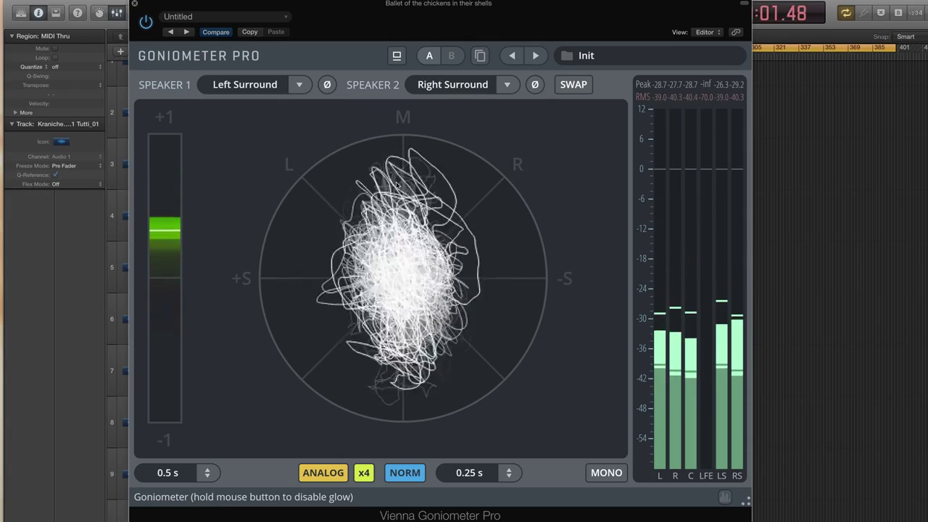
# Step: Try phase inversion (Ø) and channel SWAP, then restore normal polarity
pyautogui.click(328, 86)
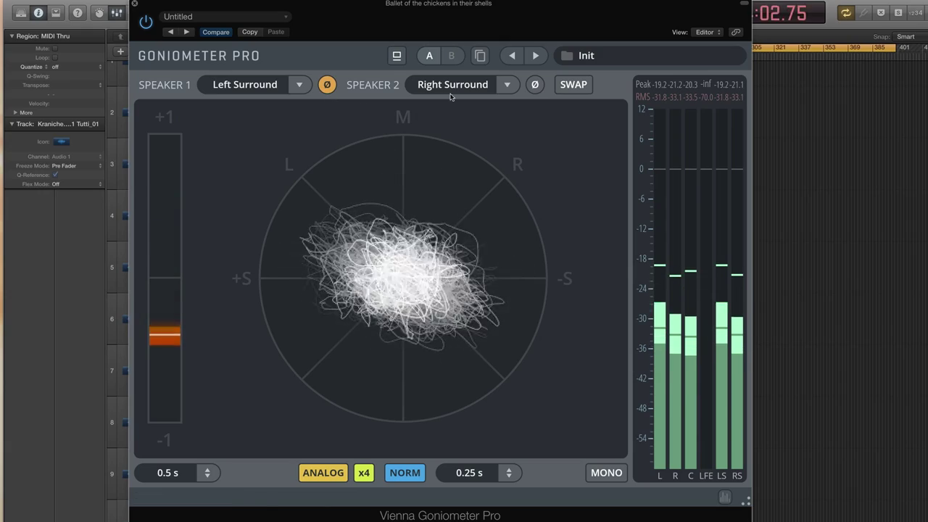
pyautogui.click(574, 87)
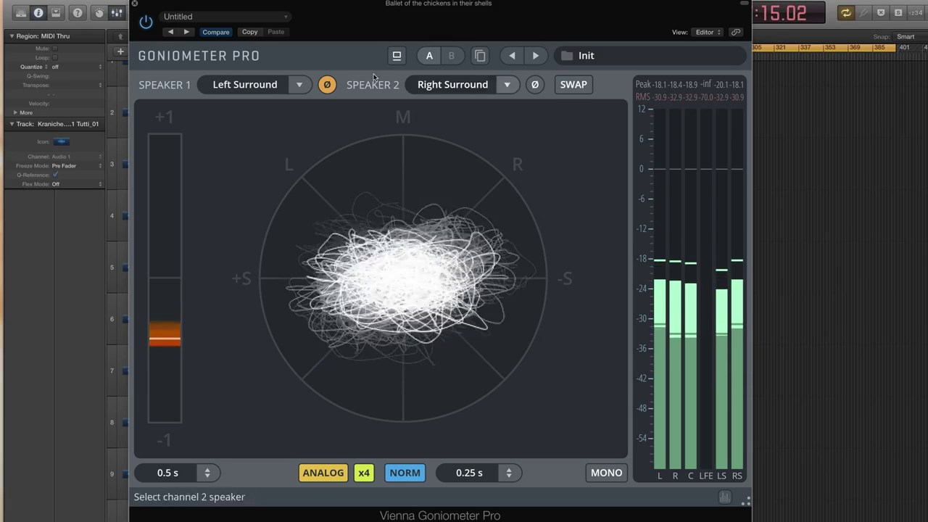
pyautogui.click(327, 85)
# Step: Set the measured channels back to Left and Right speakers
pyautogui.click(290, 90)
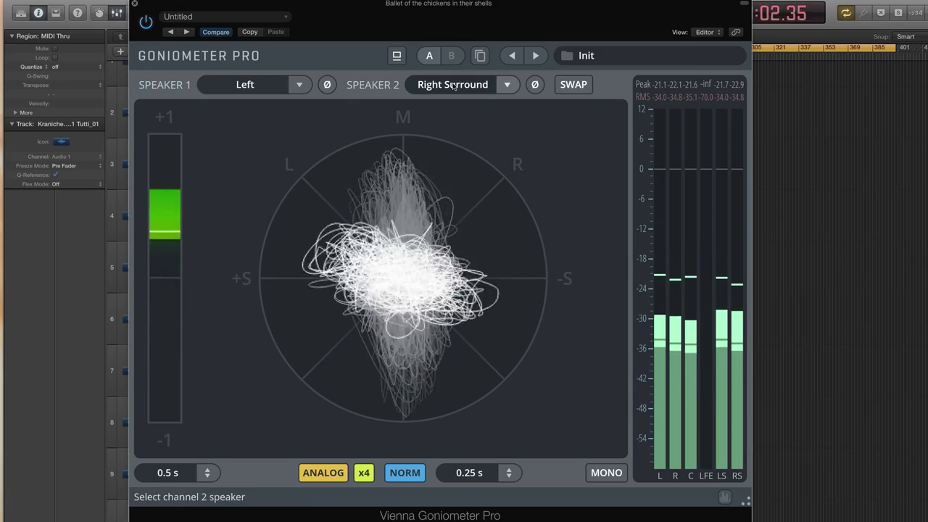
pyautogui.click(453, 86)
pyautogui.click(437, 124)
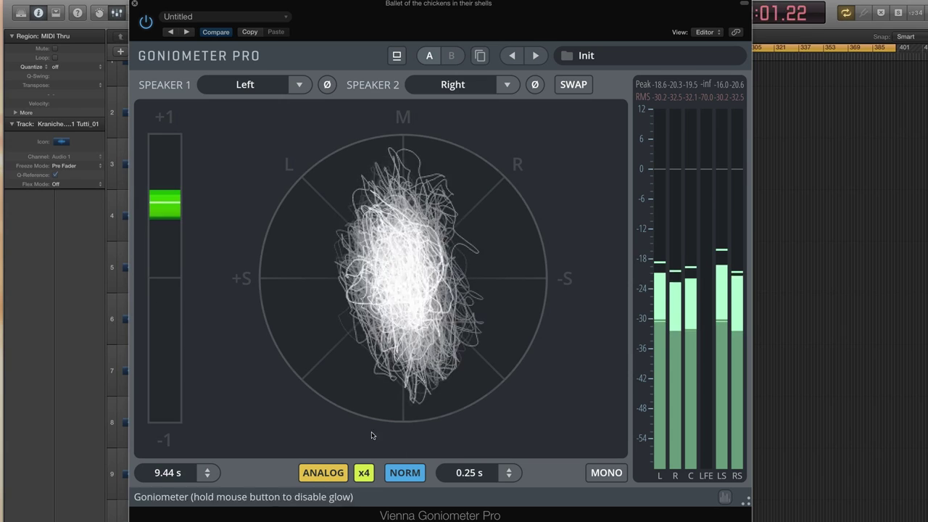
# Step: Adjust the glow times toward 5.01 s and 0.66 s and toggle ANALOG and x4
pyautogui.moveTo(460, 478); pyautogui.dragTo(425, 368)
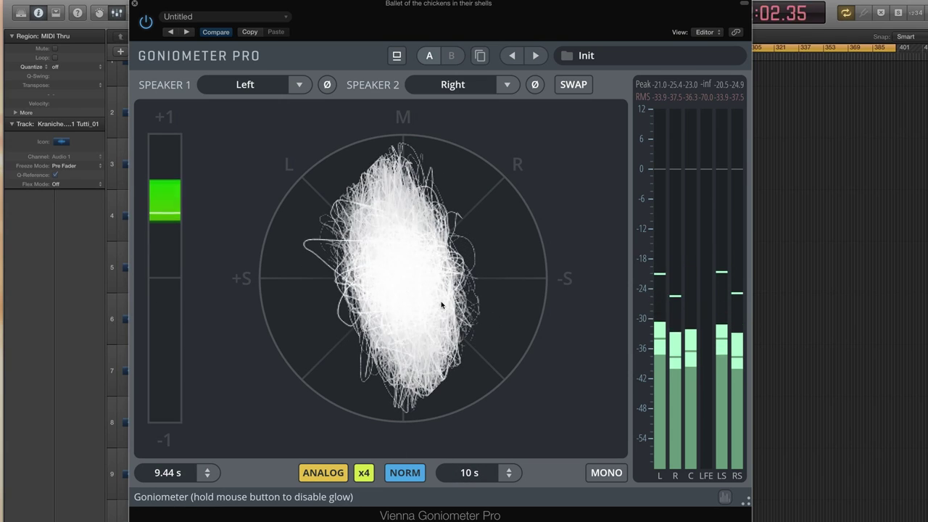
pyautogui.moveTo(468, 471); pyautogui.dragTo(469, 507)
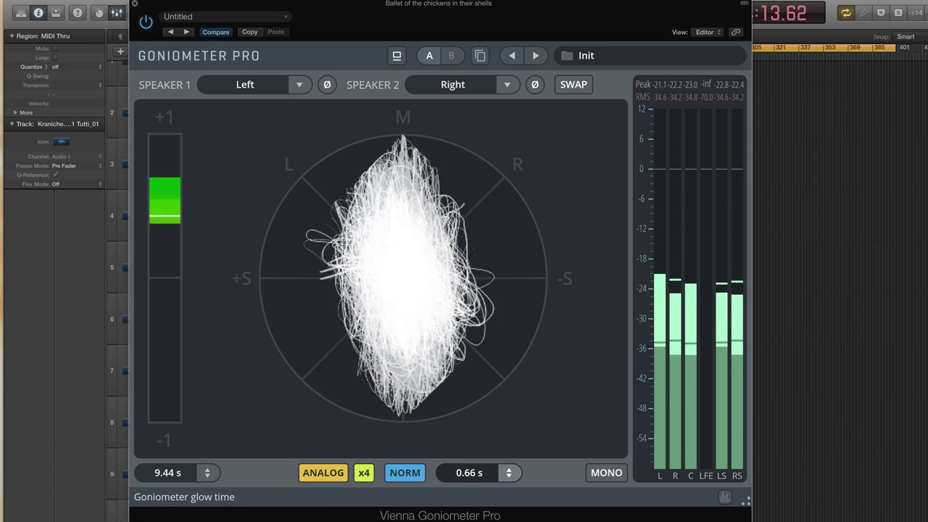
pyautogui.click(323, 473)
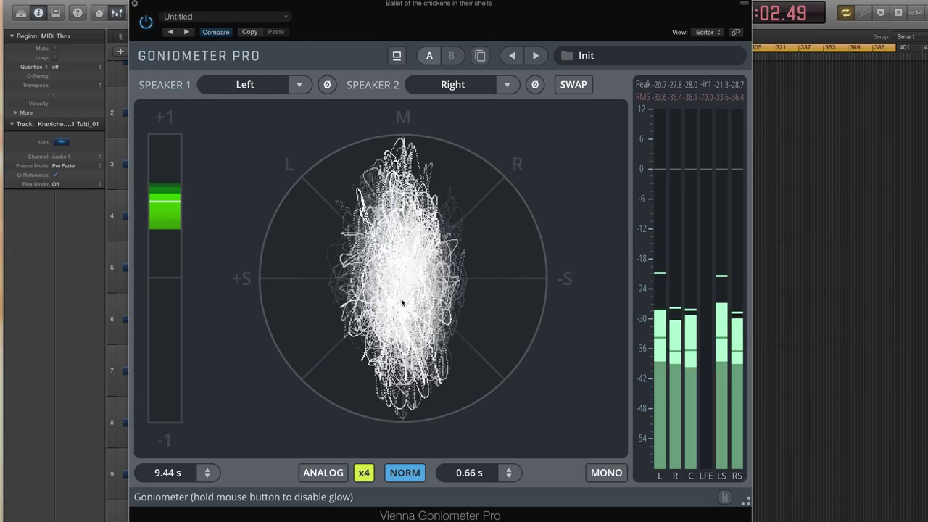
pyautogui.click(364, 472)
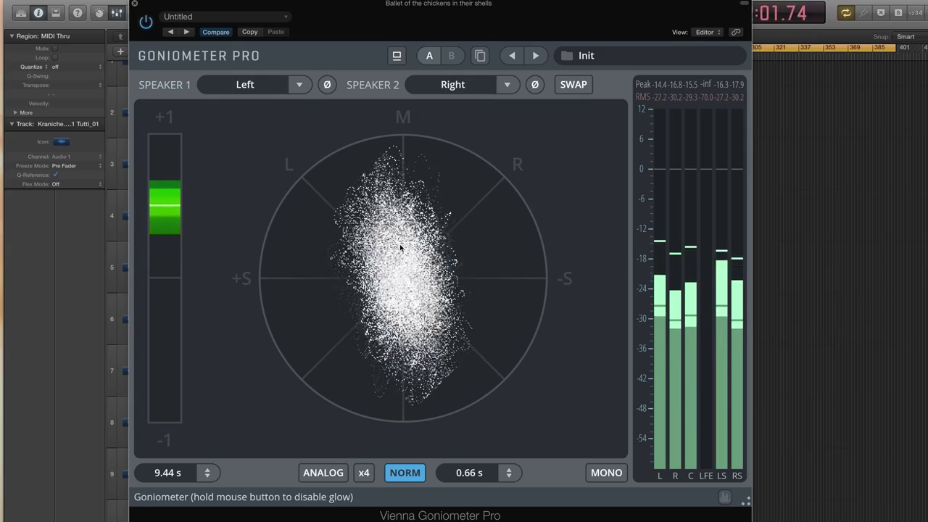
# Step: Temporarily disable the goniometer glow and toggle NORM display normalisation
pyautogui.click(395, 296)
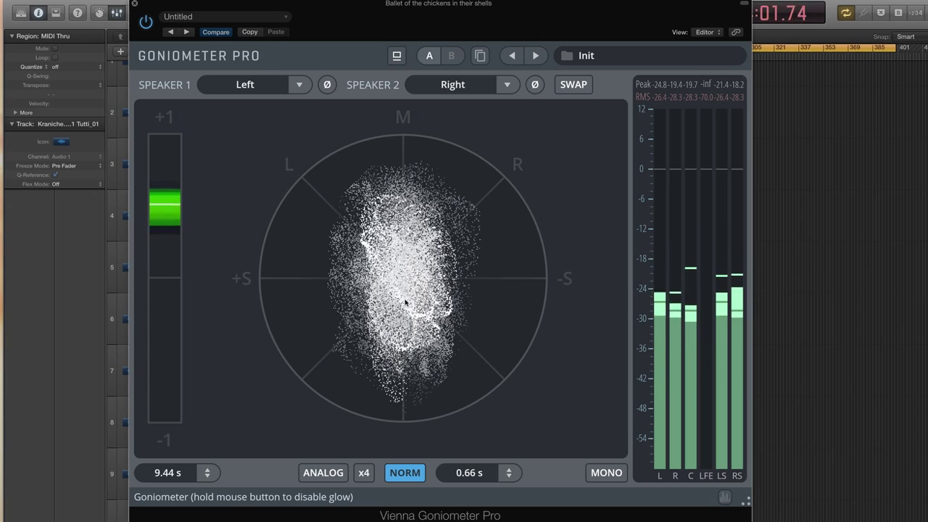
pyautogui.scroll(-5, 168, 472)
pyautogui.scroll(-10, 168, 473)
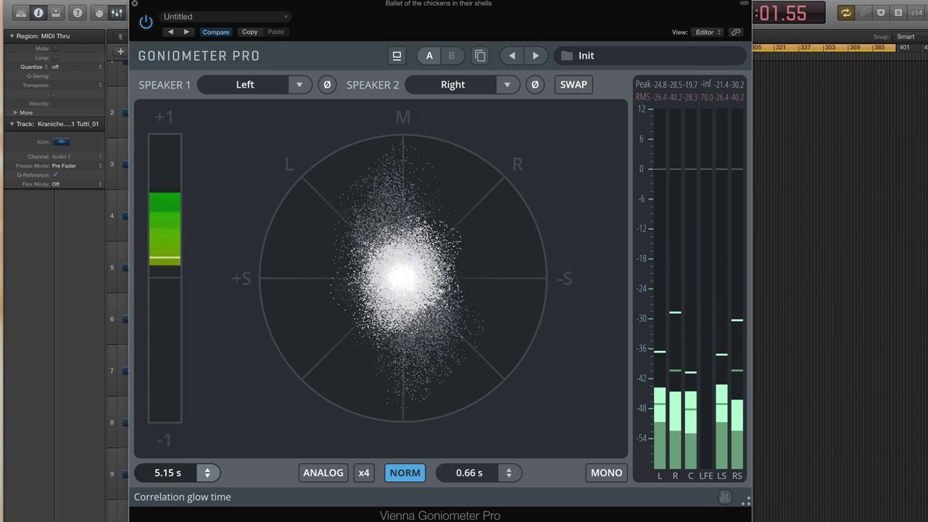
pyautogui.click(405, 473)
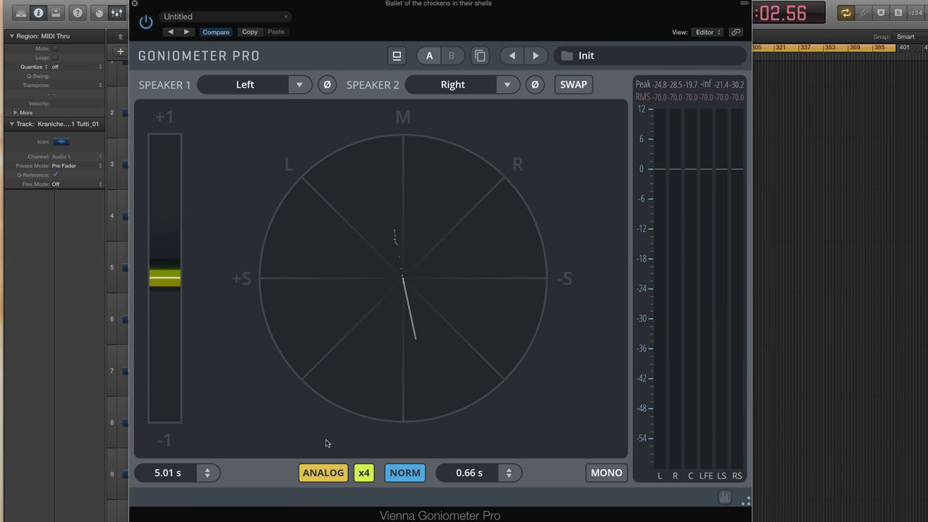
# Step: Close the Goniometer and drag the Loudness Pro window into place
pyautogui.click(135, 6)
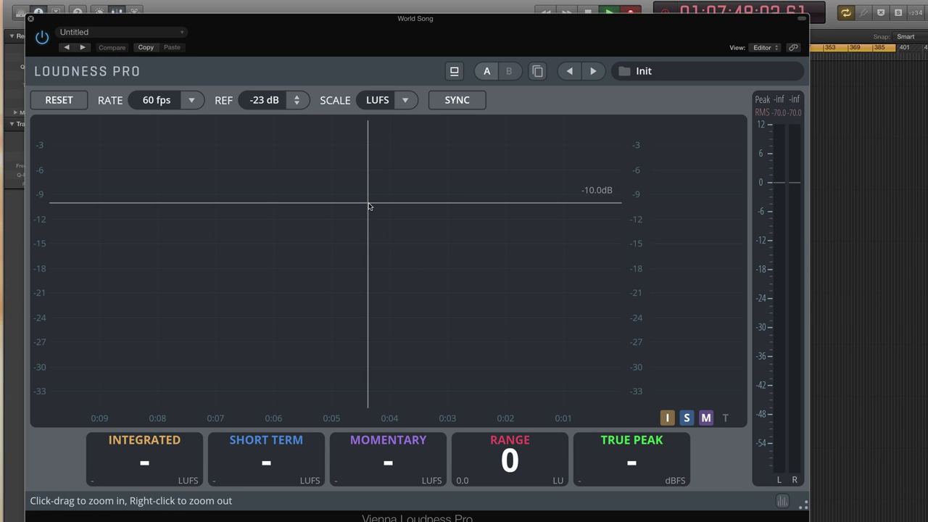
pyautogui.moveTo(353, 39); pyautogui.dragTo(411, 32)
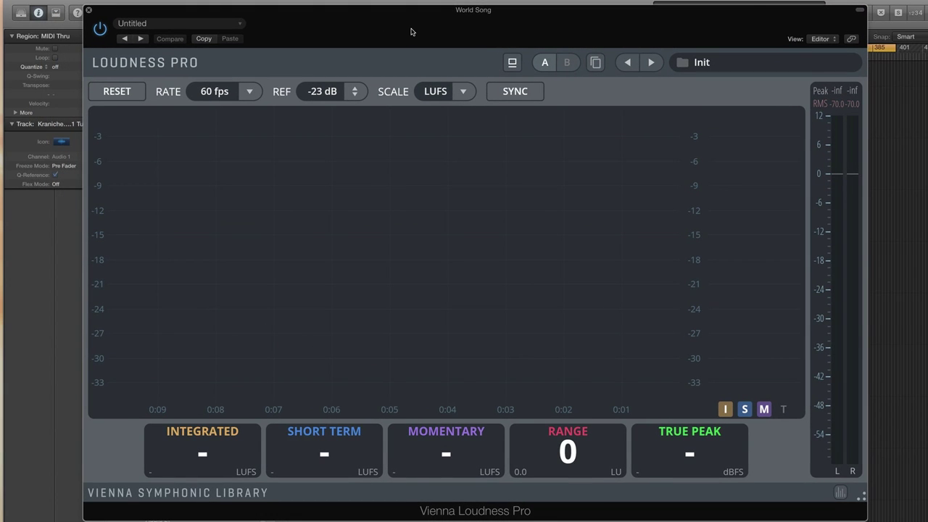
pyautogui.moveTo(411, 32); pyautogui.dragTo(414, 28)
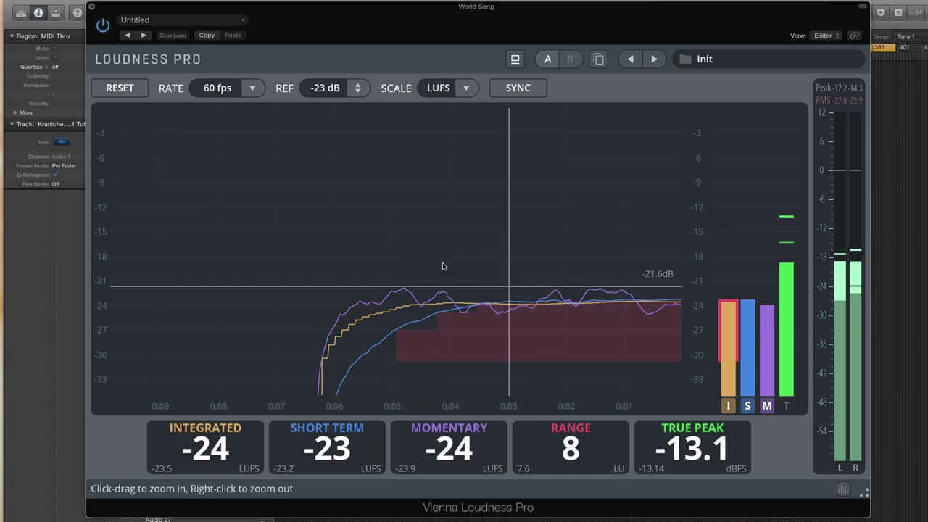
# Step: Reset the loudness measurement and cycle RATE through 10 and 30 fps back to 60 fps
pyautogui.click(125, 89)
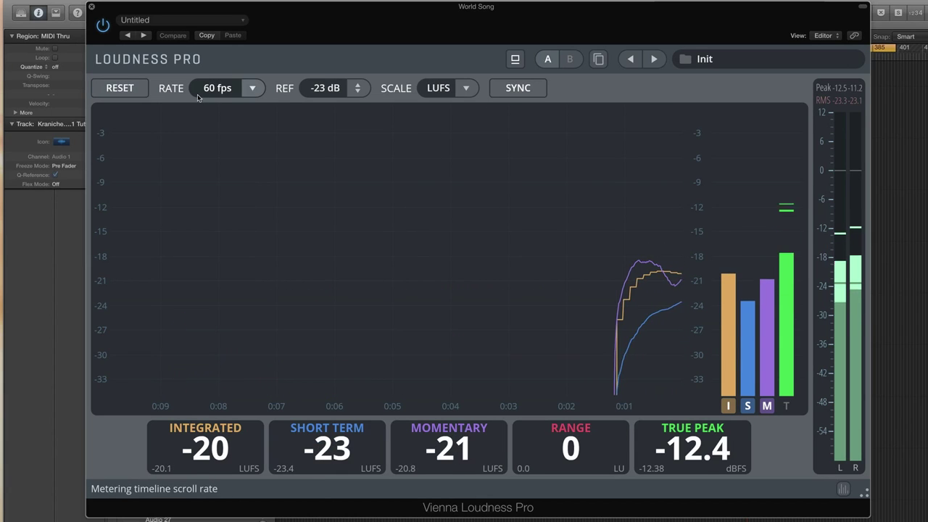
pyautogui.click(252, 87)
pyautogui.click(231, 126)
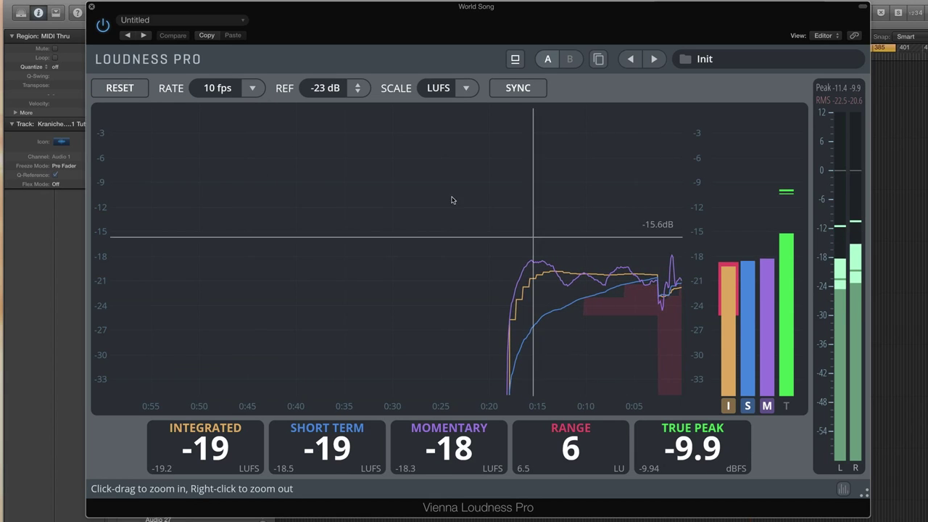
pyautogui.click(251, 89)
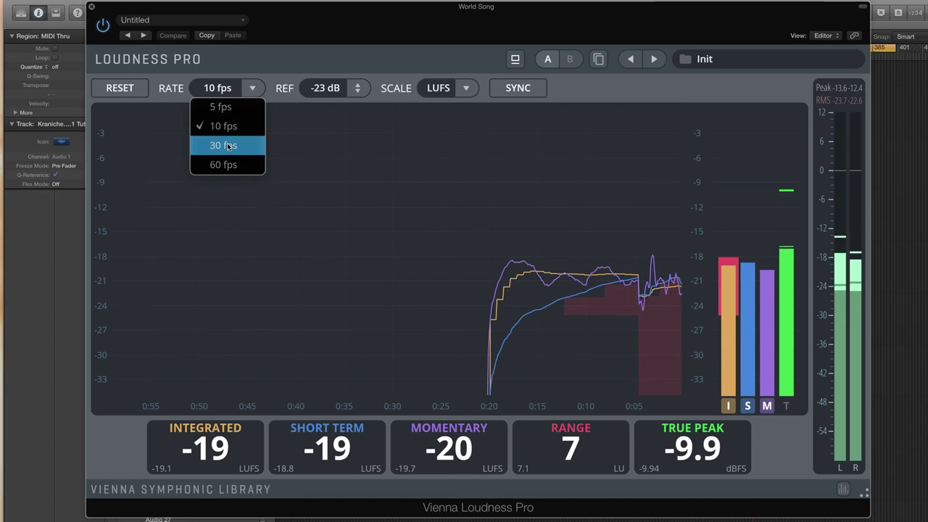
pyautogui.click(223, 145)
pyautogui.click(252, 88)
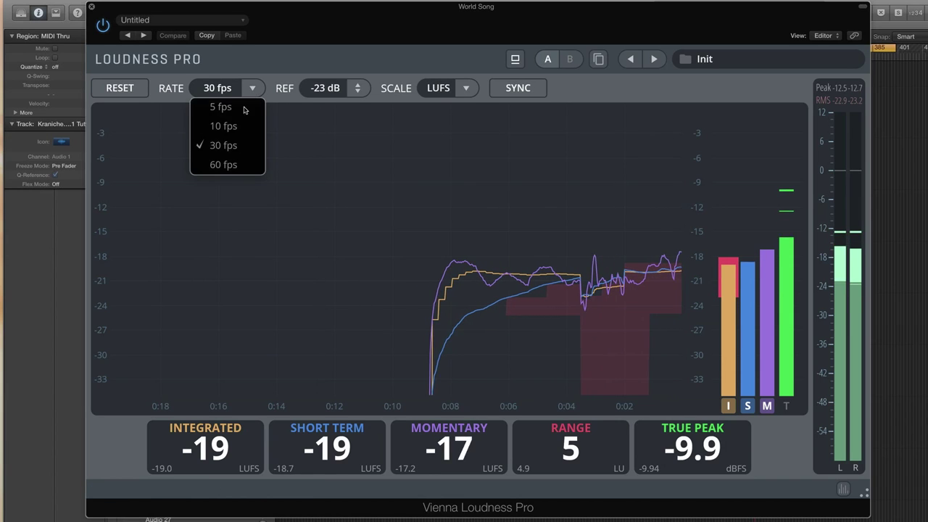
pyautogui.click(247, 161)
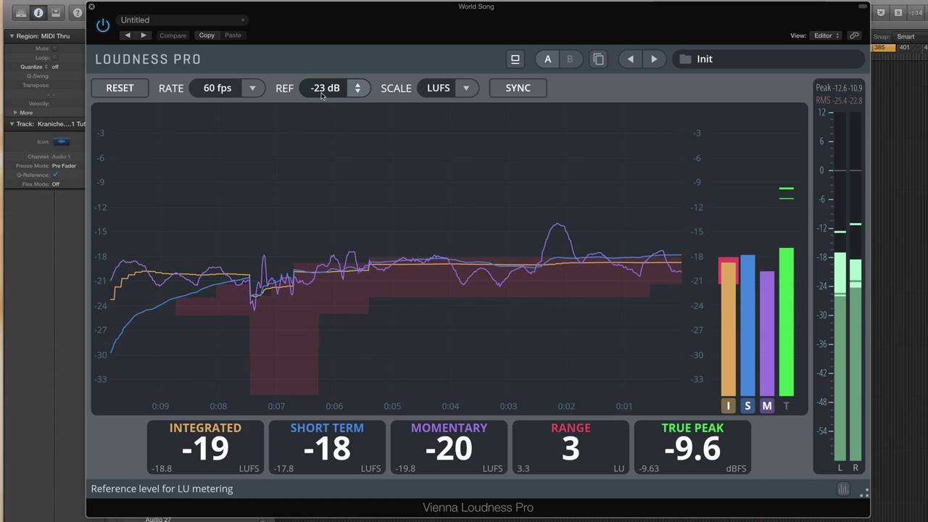
# Step: Switch SCALE to LU and back to LUFS, then enable host-transport SYNC
pyautogui.click(447, 91)
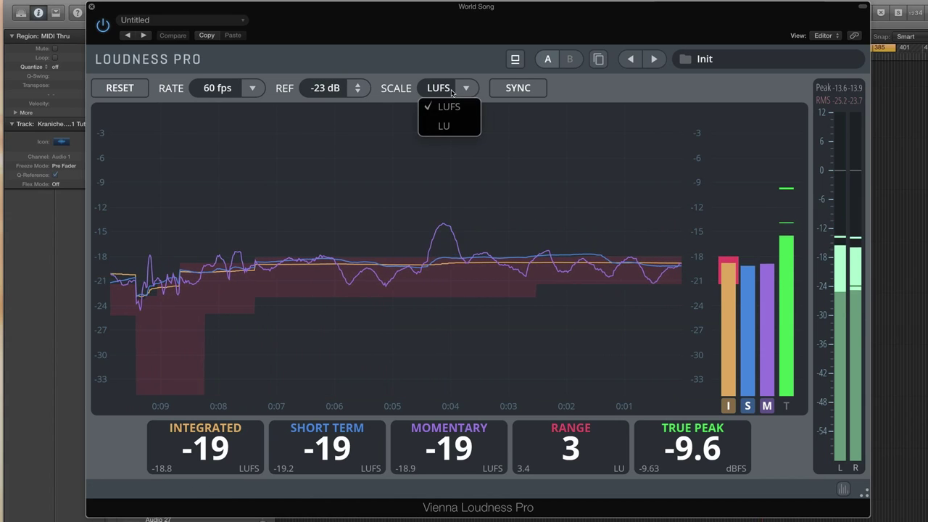
pyautogui.click(455, 132)
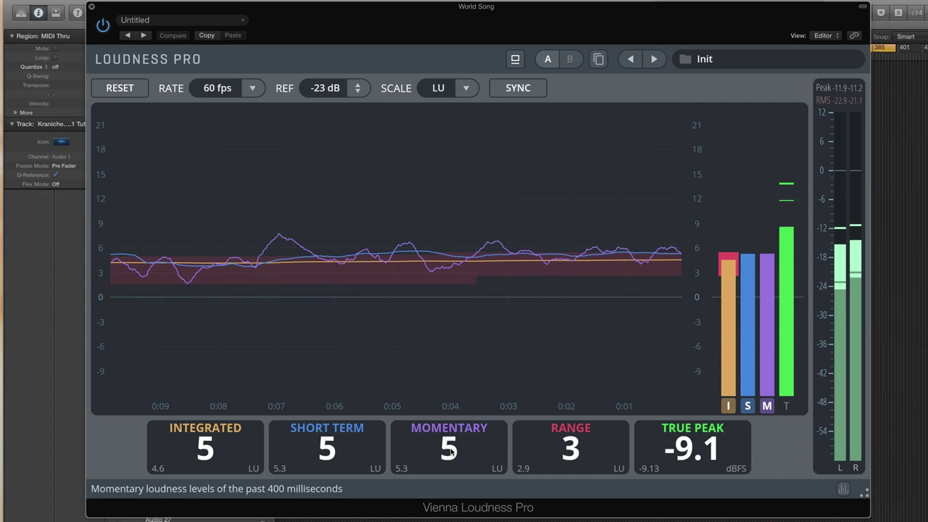
pyautogui.click(466, 89)
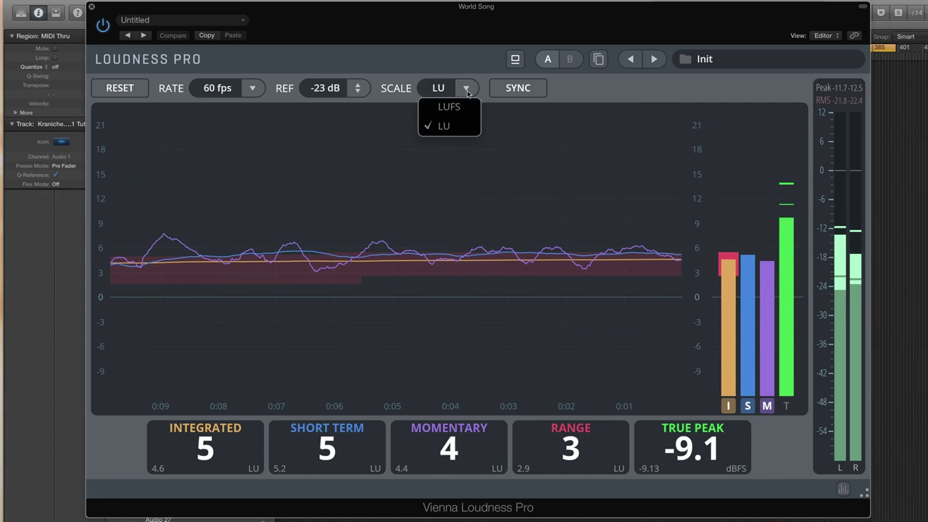
pyautogui.click(462, 107)
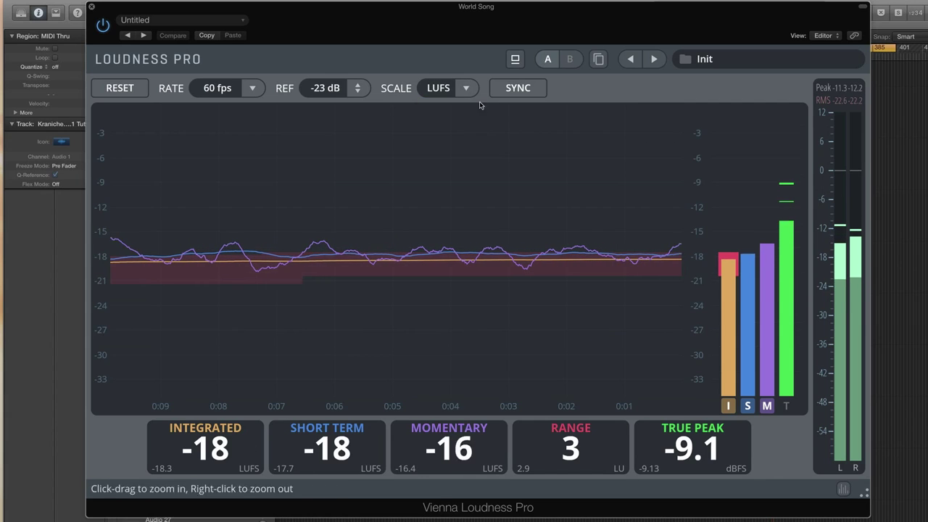
pyautogui.click(520, 92)
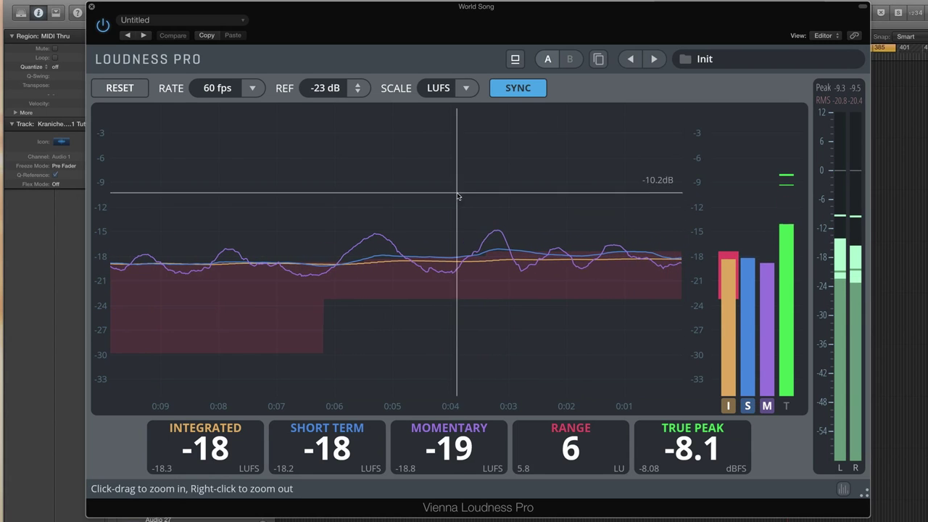
# Step: Zoom the loudness graph in, back out, then in to about -11 to -25 LUFS
pyautogui.moveTo(458, 195); pyautogui.dragTo(635, 336)
pyautogui.moveTo(577, 305); pyautogui.dragTo(601, 332)
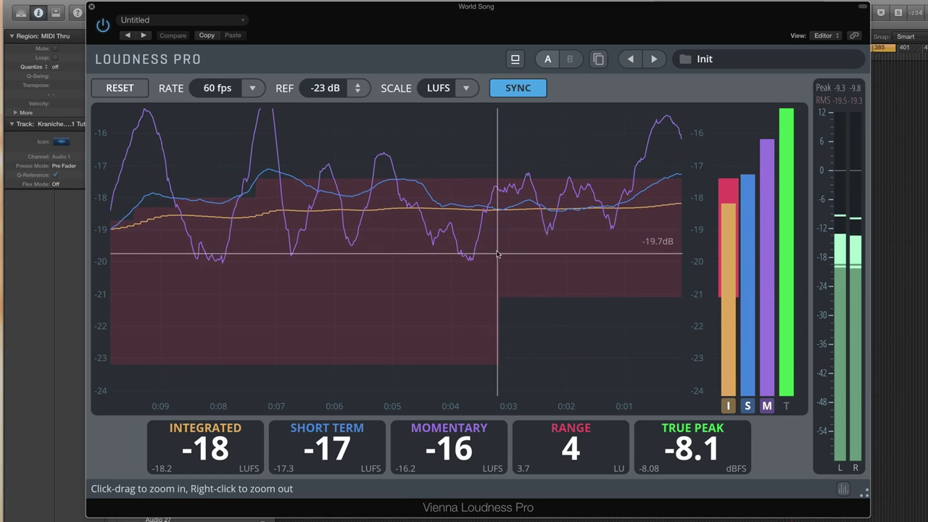
pyautogui.rightClick(481, 222)
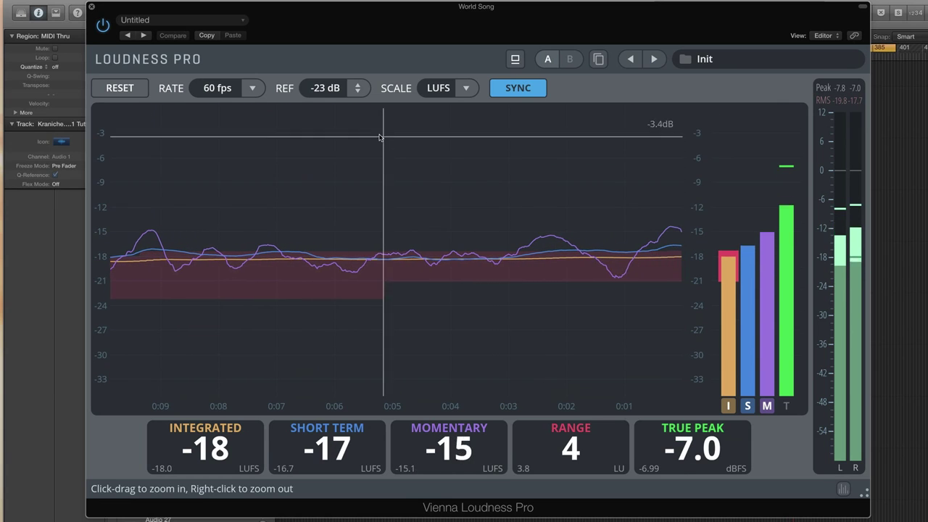
pyautogui.moveTo(378, 131); pyautogui.dragTo(568, 332)
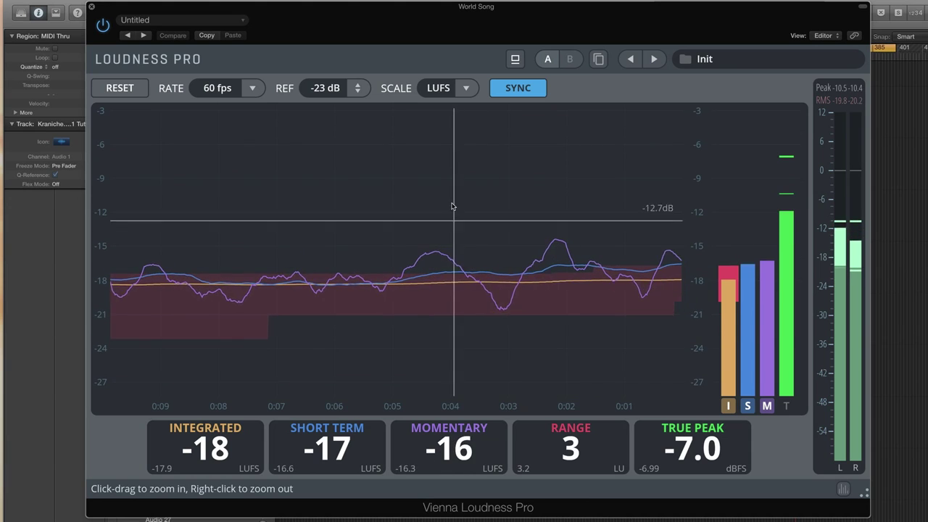
pyautogui.moveTo(451, 202); pyautogui.dragTo(558, 362)
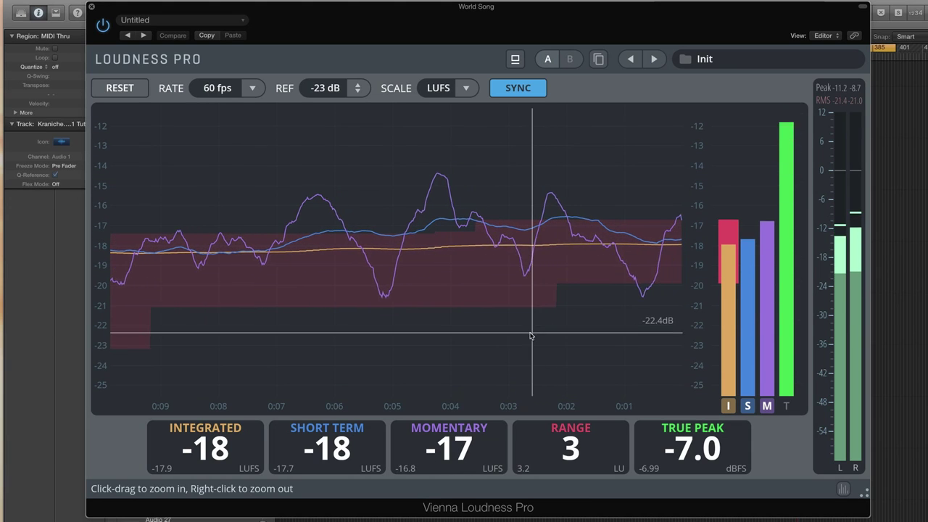
# Step: Hide M and S curves, inspect T zoomed in, then plot the integrated curve without T
pyautogui.click(766, 406)
pyautogui.click(749, 408)
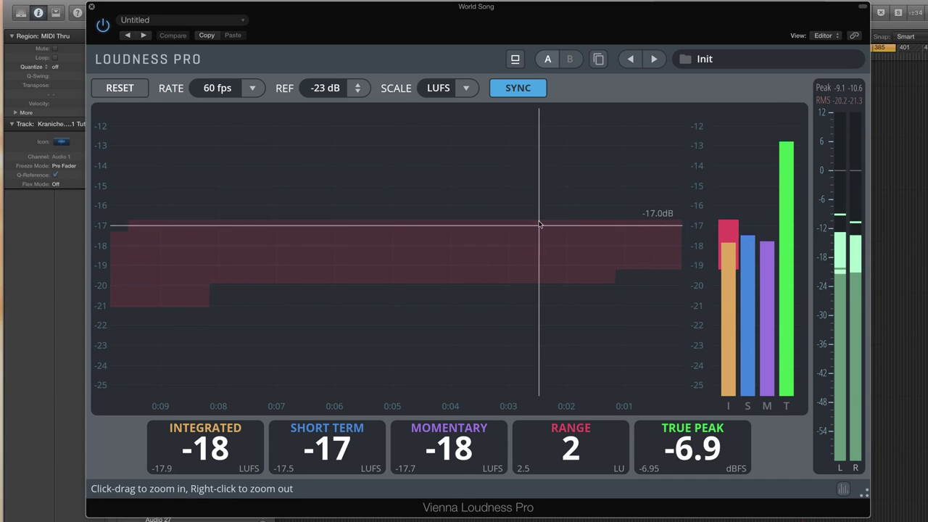
pyautogui.click(787, 406)
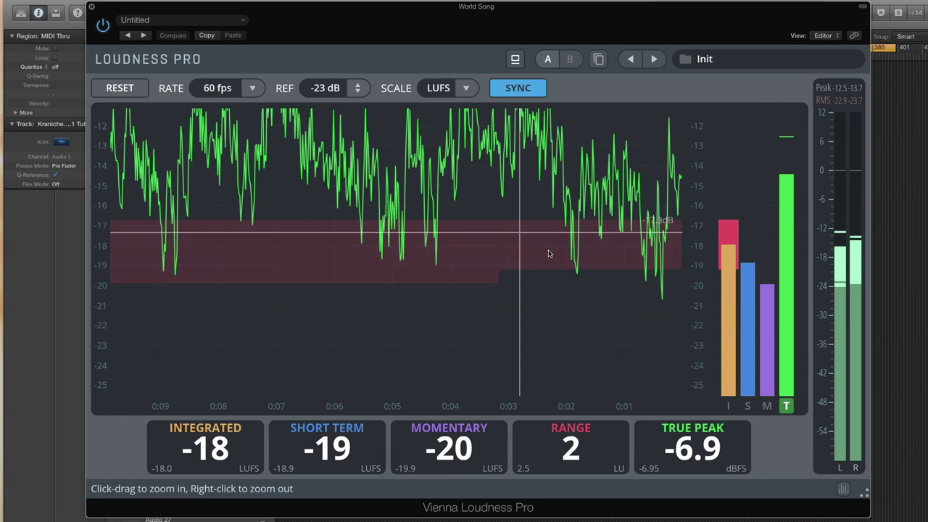
pyautogui.moveTo(450, 153); pyautogui.dragTo(529, 272)
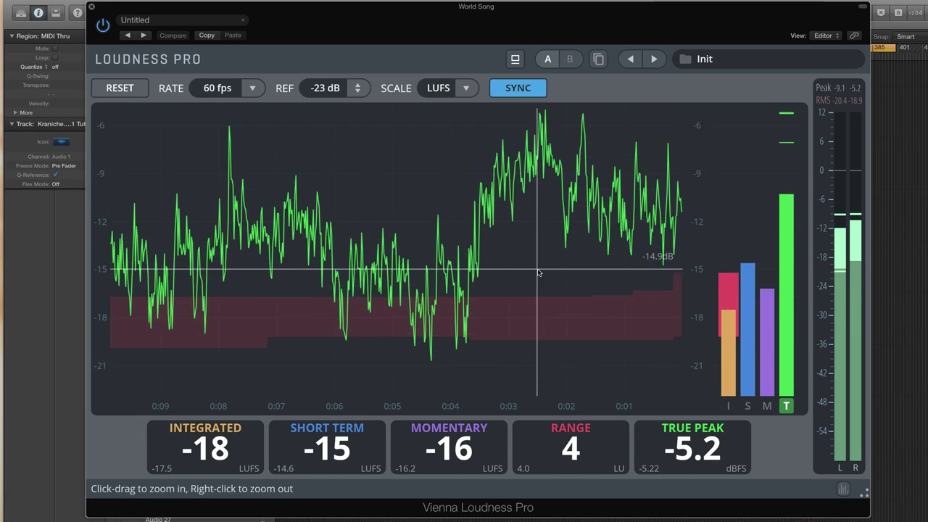
pyautogui.rightClick(538, 272)
pyautogui.click(728, 406)
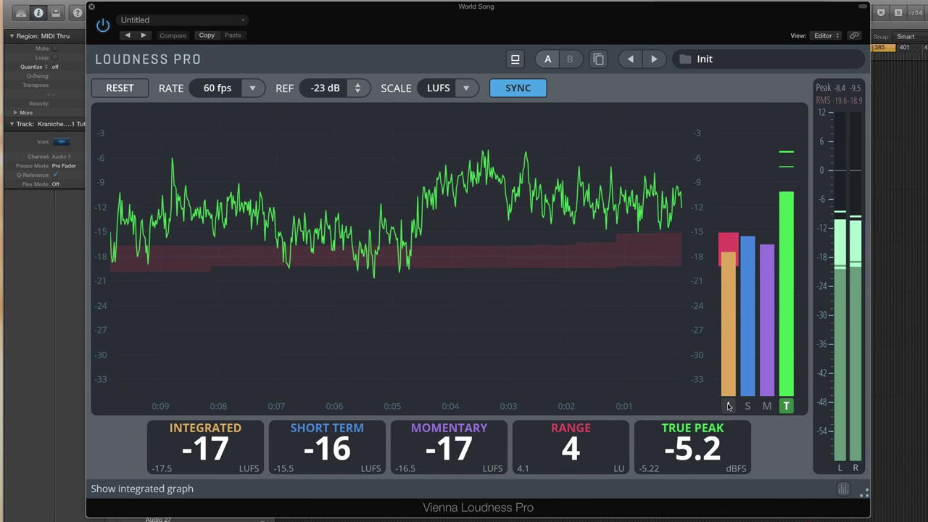
pyautogui.click(786, 408)
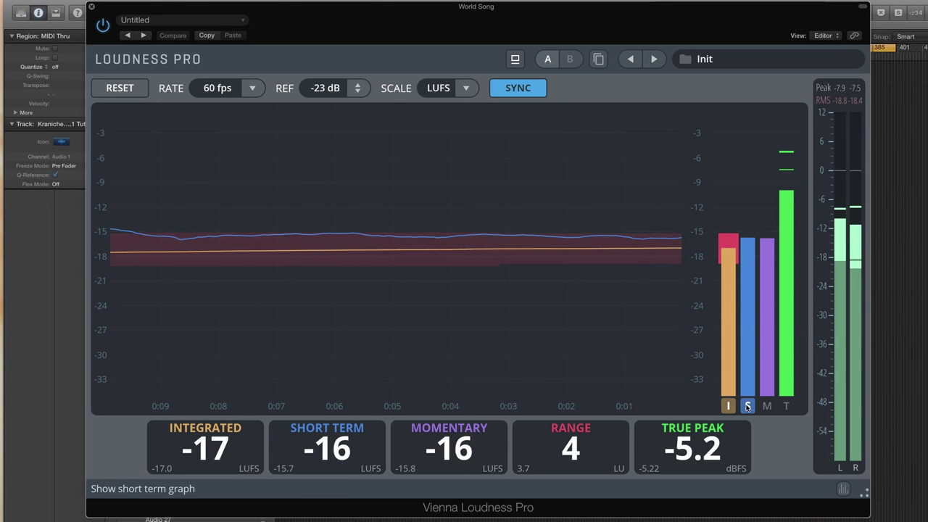
pyautogui.moveTo(523, 251)
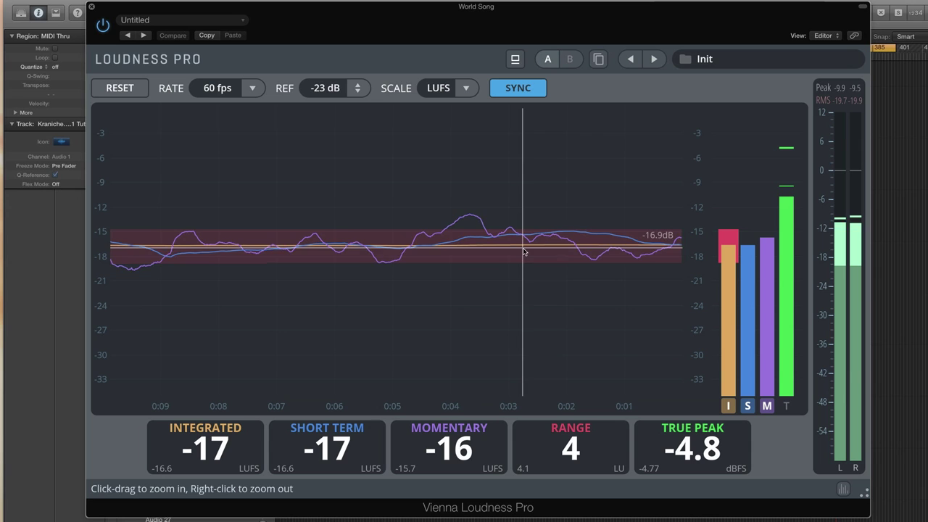
# Step: Zoom the graph in twice to roughly -10 to -20, then back to full range
pyautogui.moveTo(459, 172); pyautogui.dragTo(553, 316)
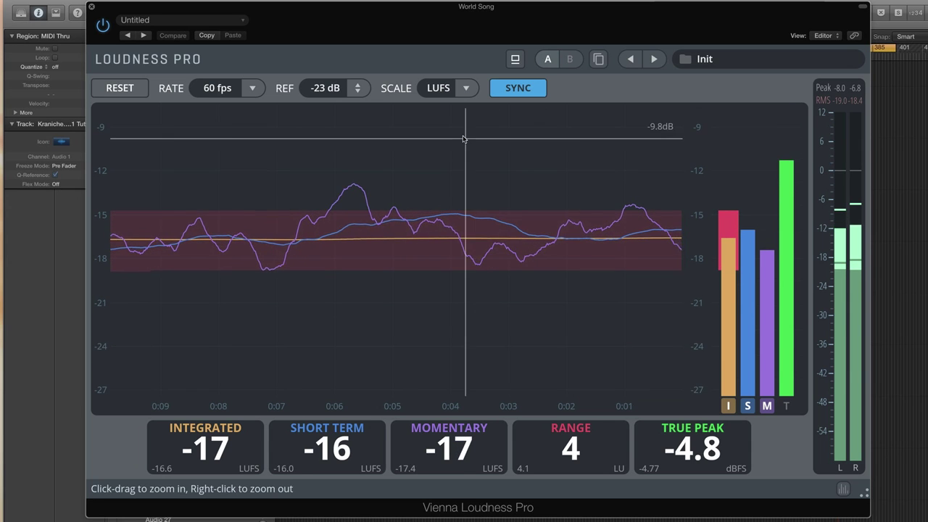
pyautogui.moveTo(464, 138); pyautogui.dragTo(553, 273)
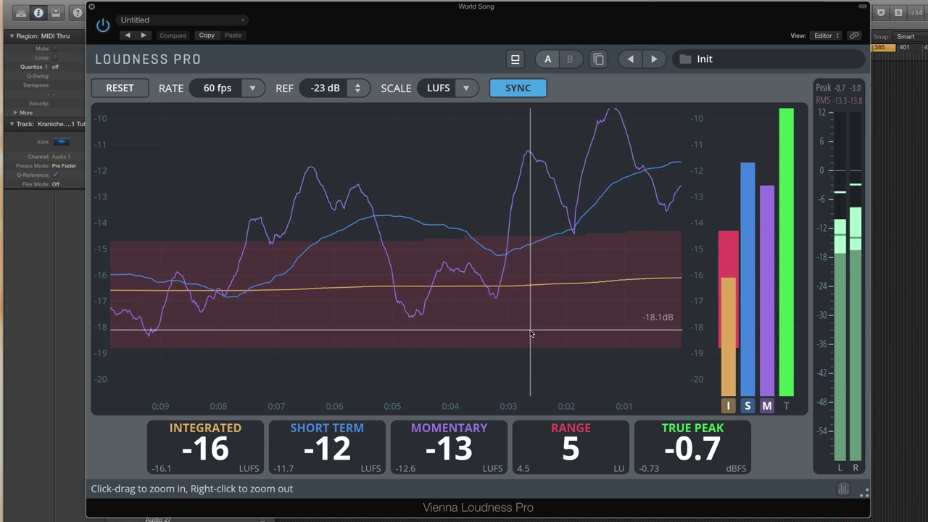
pyautogui.rightClick(509, 253)
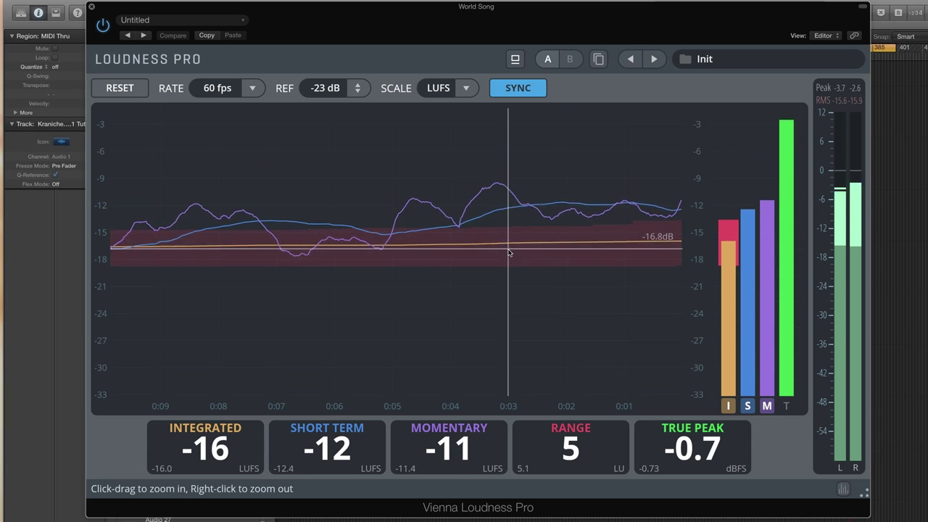